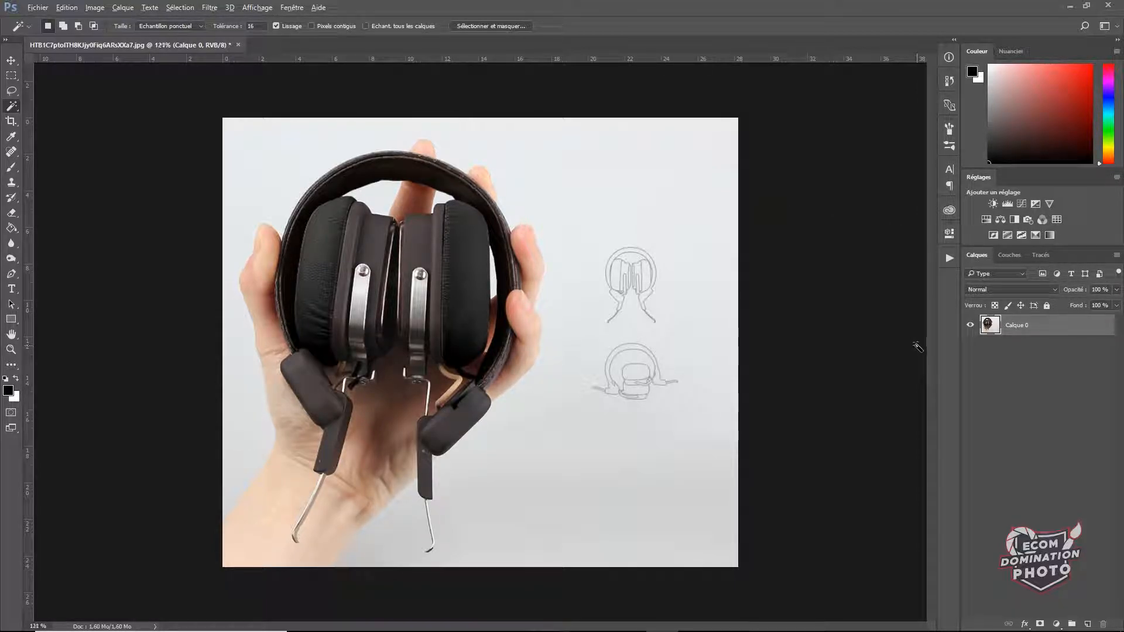
Select the grey background around the hand with the Magic Wand limited to contiguous pixels.
scroll(917, 347, up, 1)
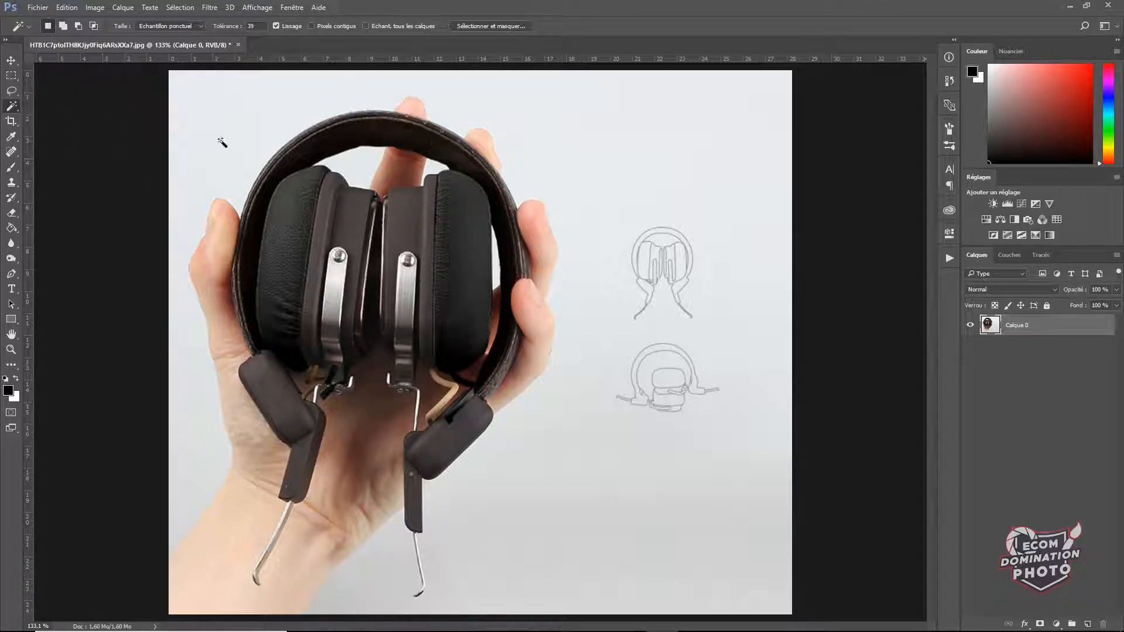
click(315, 23)
click(192, 346)
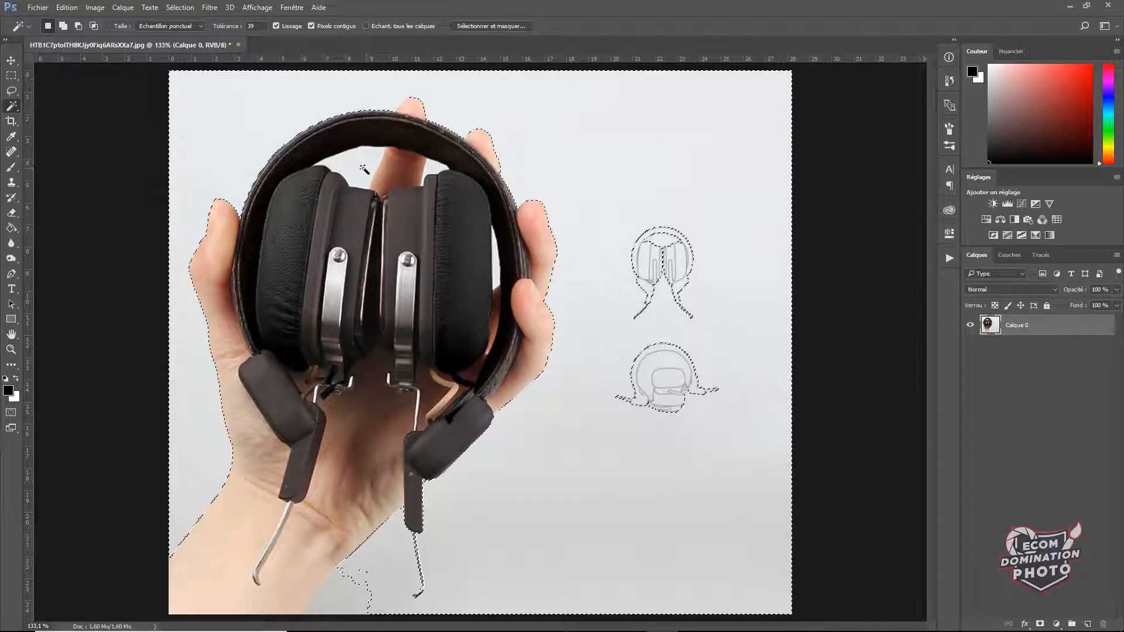
Turn off the contiguous pixels limit and select the grey background tones across the whole image with the Magic Wand.
click(311, 26)
click(81, 127)
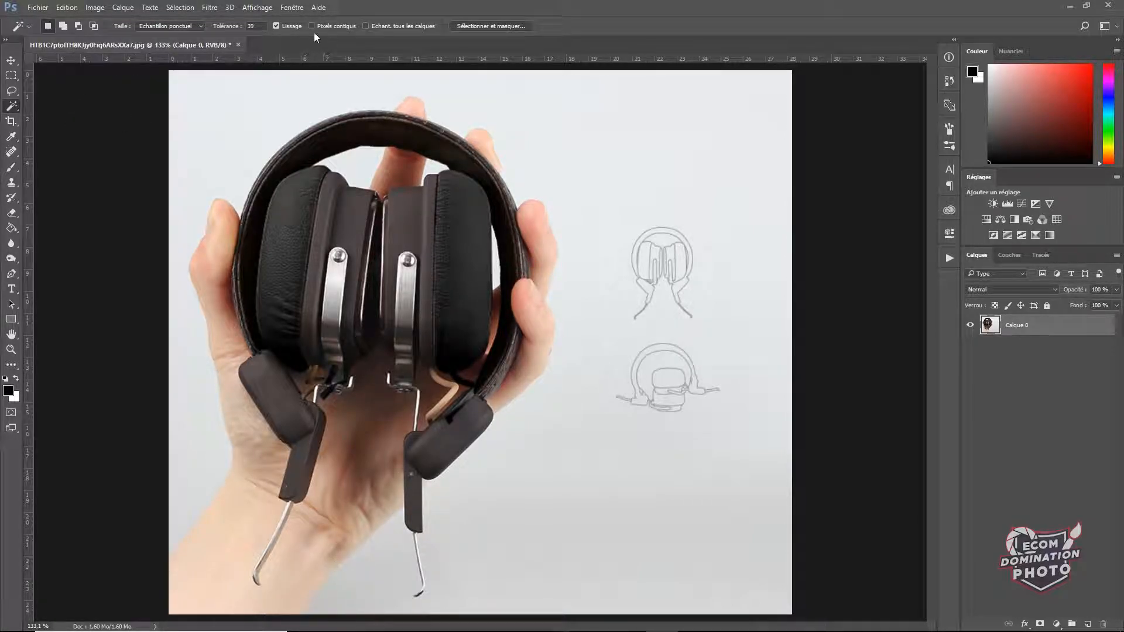
click(210, 207)
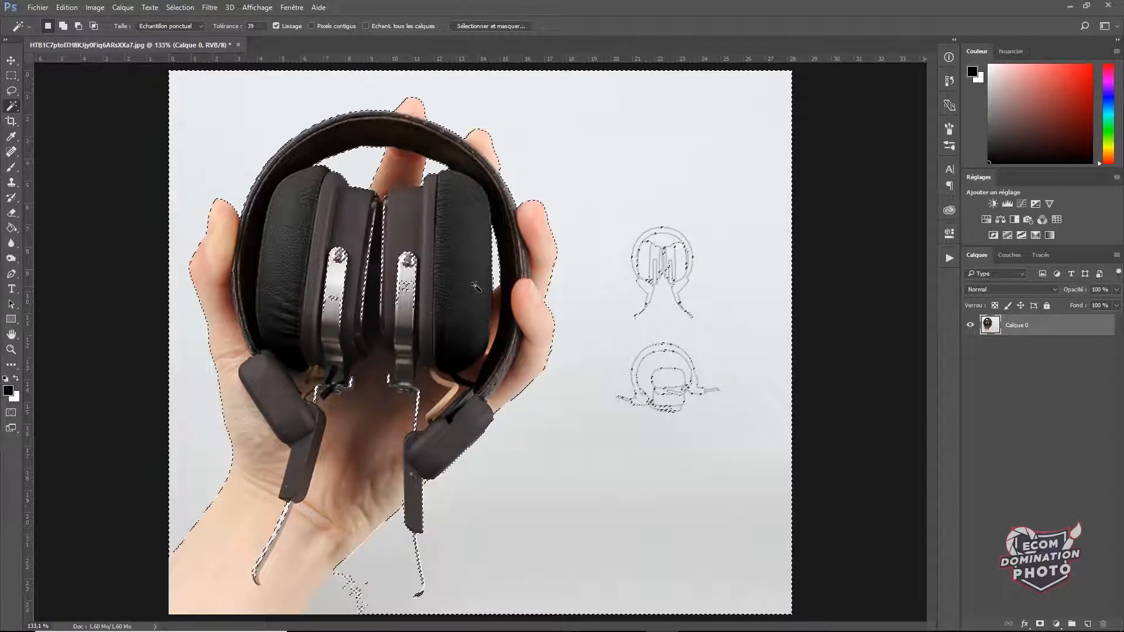
Set the Magic Wand tolerance to 6 and select the whole grey background, adding the middle and lower areas to the selection.
text(6)
click(115, 143)
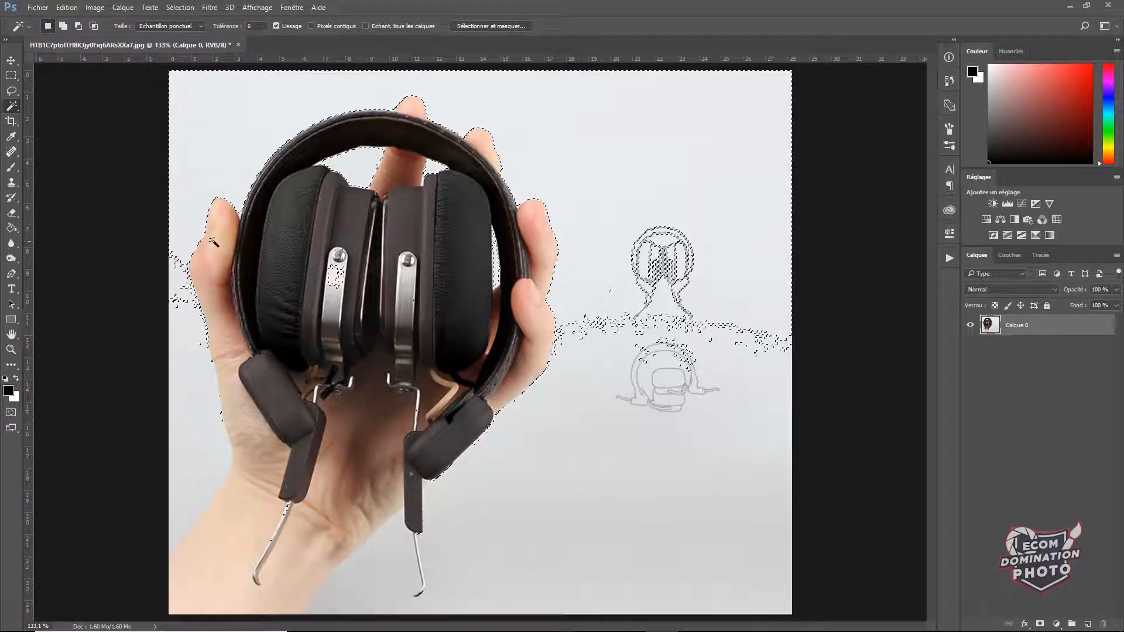
shift+click(613, 370)
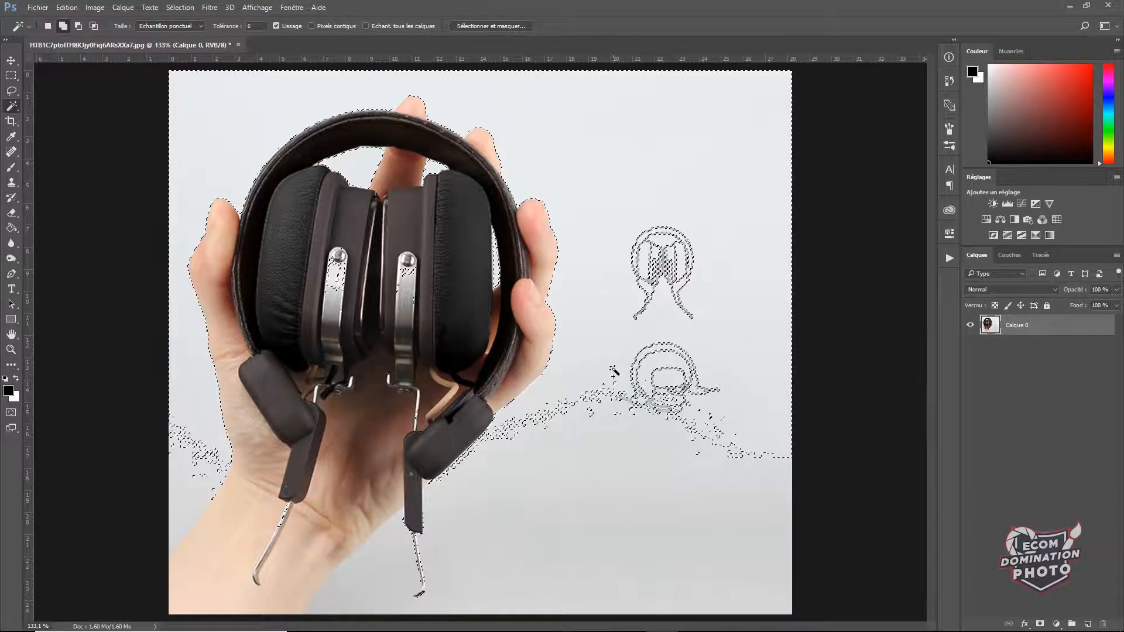
shift+click(609, 426)
shift+click(643, 537)
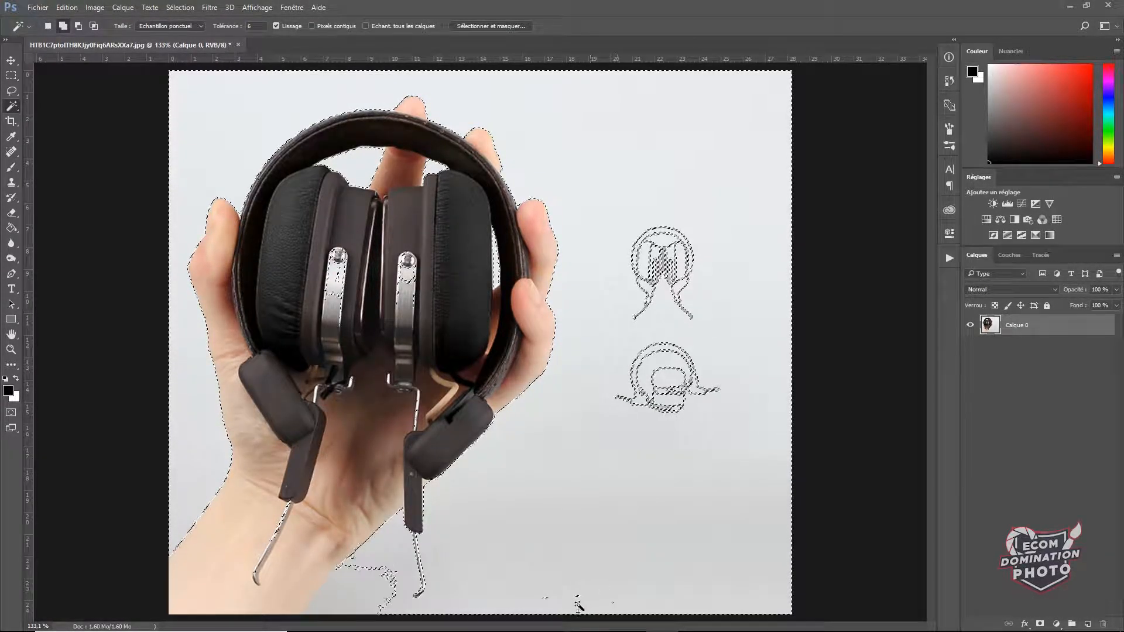
shift+click(333, 605)
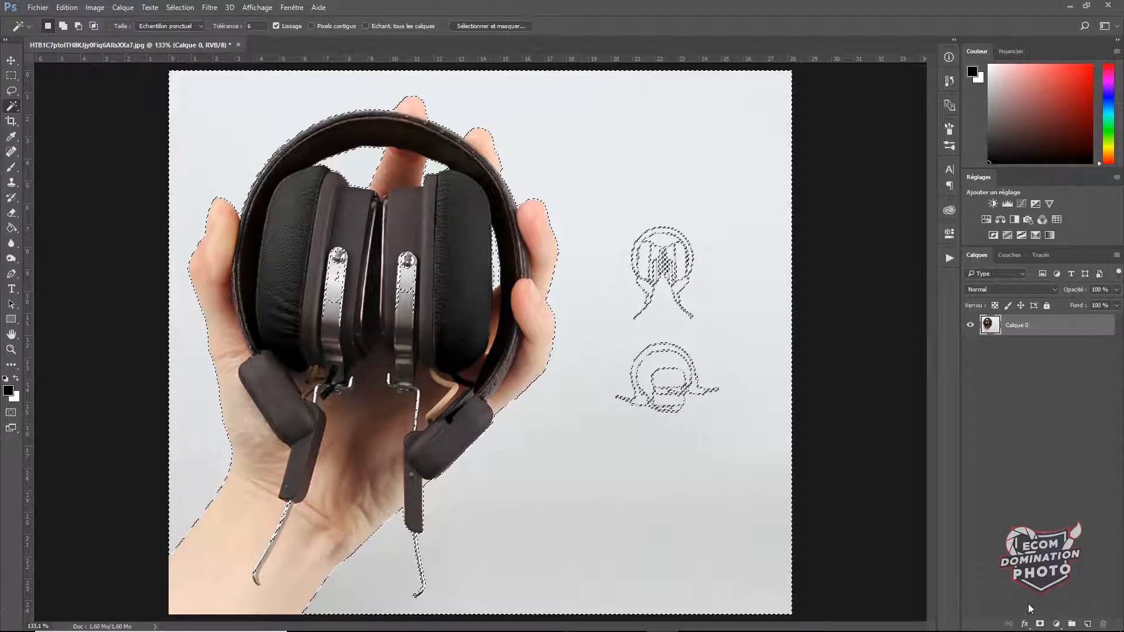
Add a layer mask to Calque 0 from the selection and invert it so the background is hidden.
scroll(509, 327, up, 5)
scroll(513, 330, down, 2)
scroll(521, 309, down, 3)
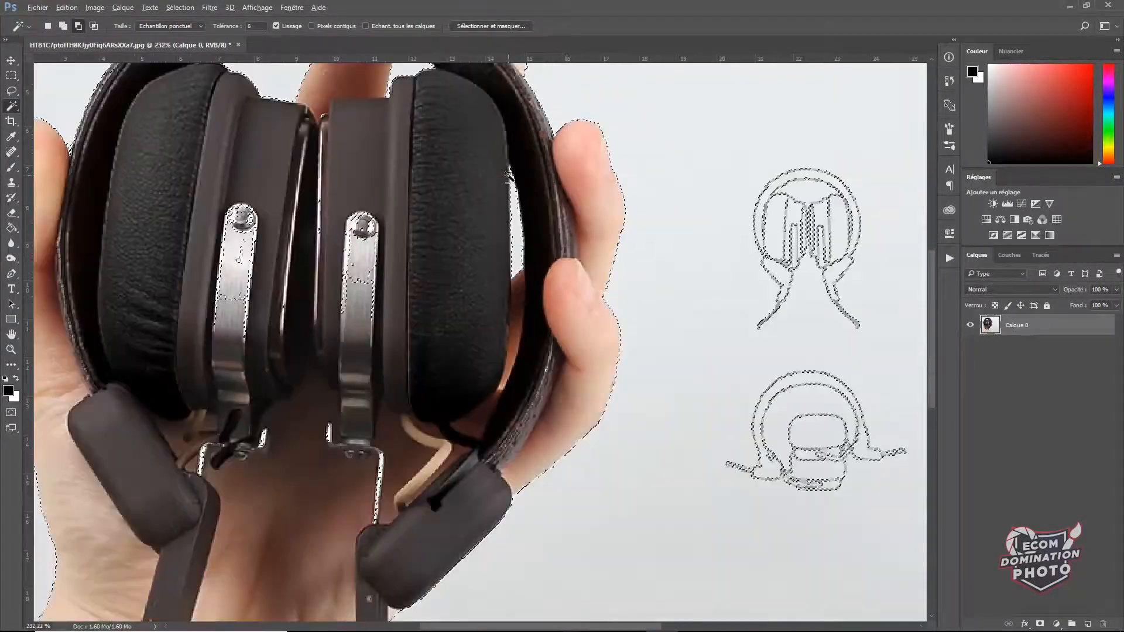
scroll(508, 174, down, 3)
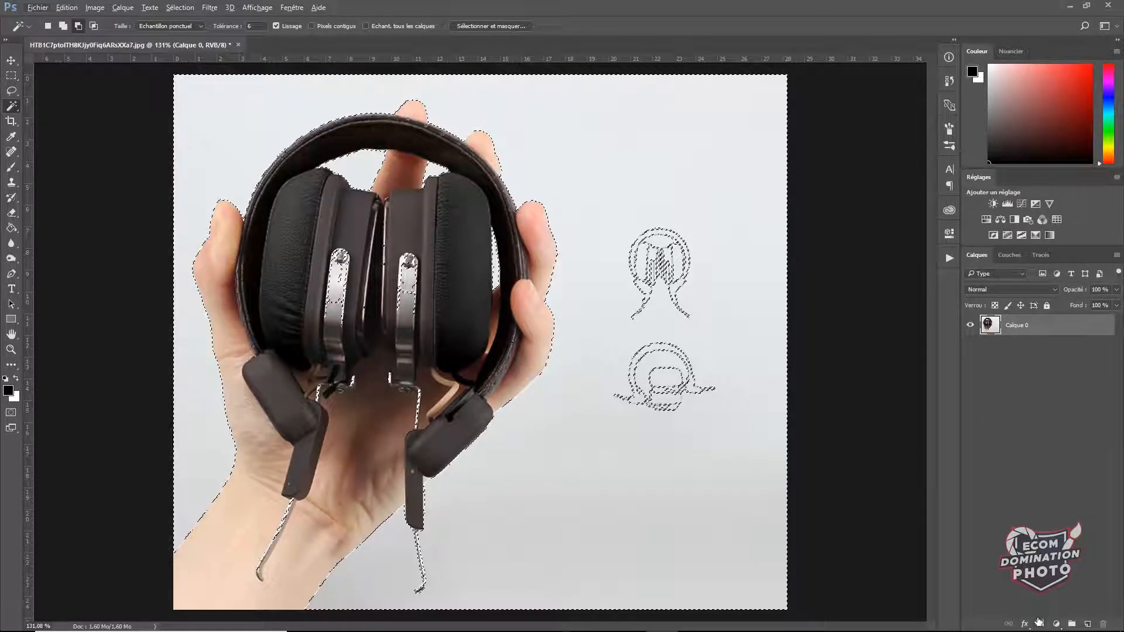
click(1039, 623)
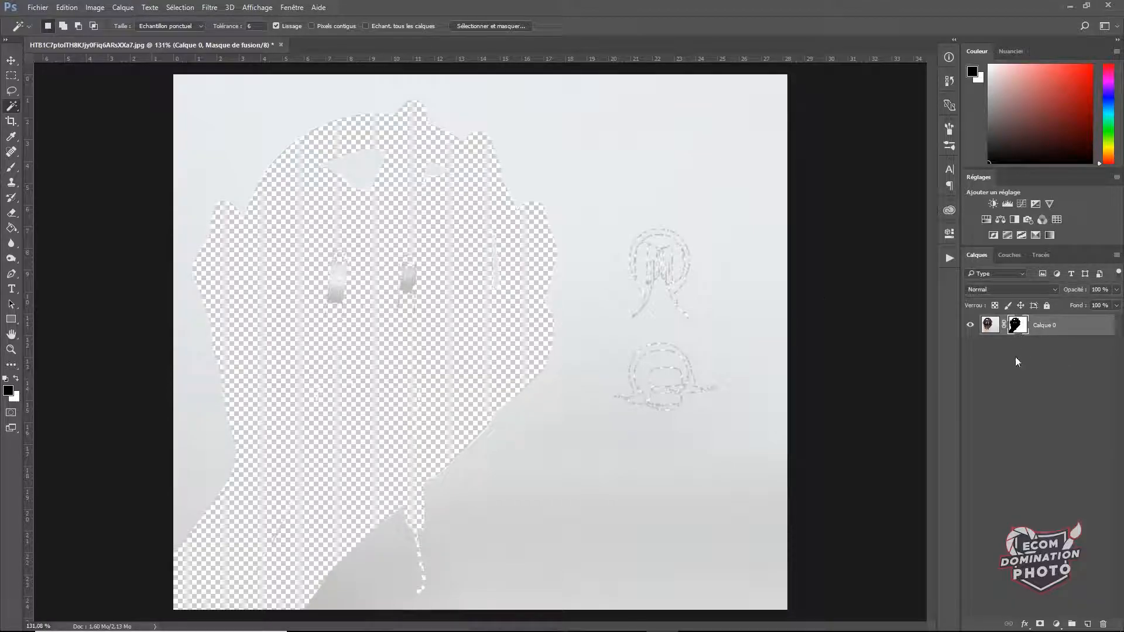
key(ctrl+i)
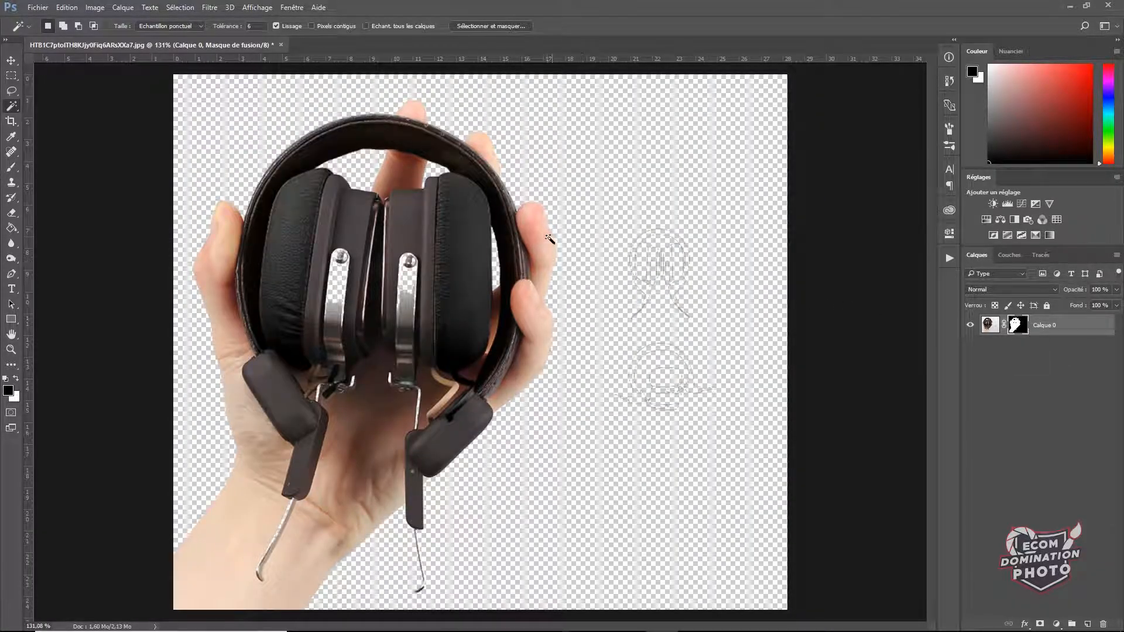
With a soft brush at 100 % opacity and flow, paint the mask white over the metal hinge plates and black over the two sketches.
right_click(11, 167)
click(75, 169)
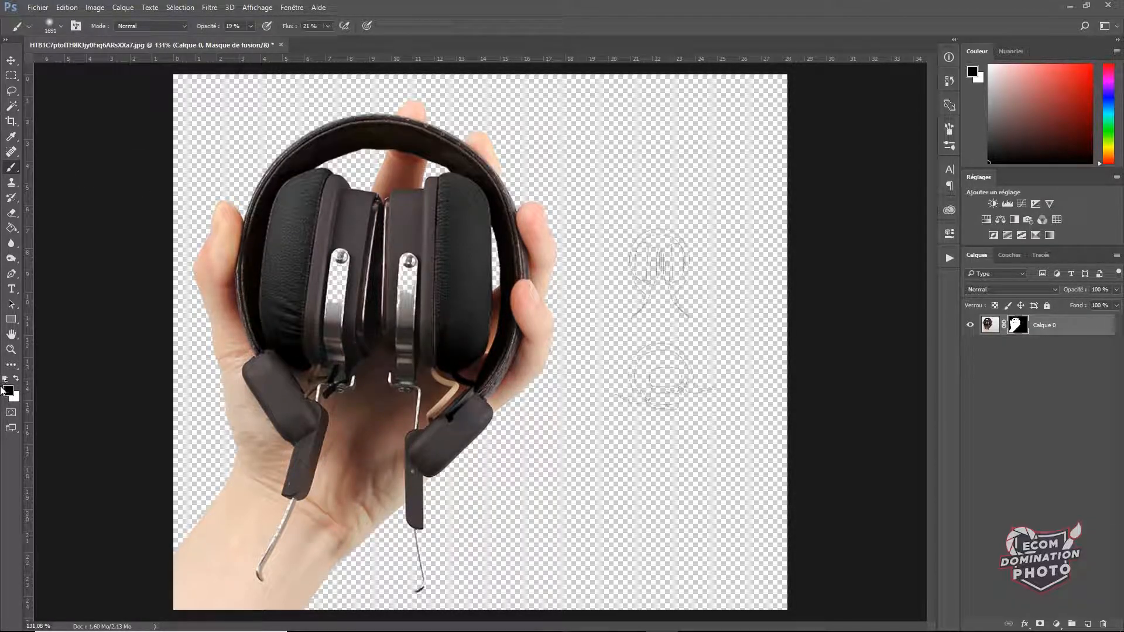
right_click(387, 320)
drag(492, 251, 482, 251)
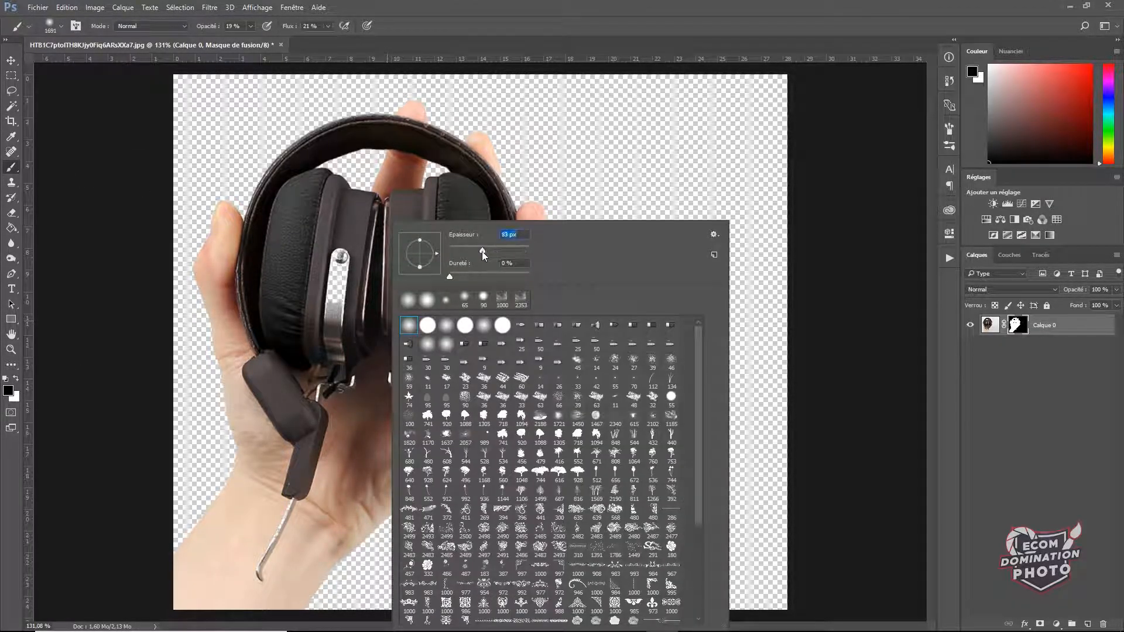
click(16, 379)
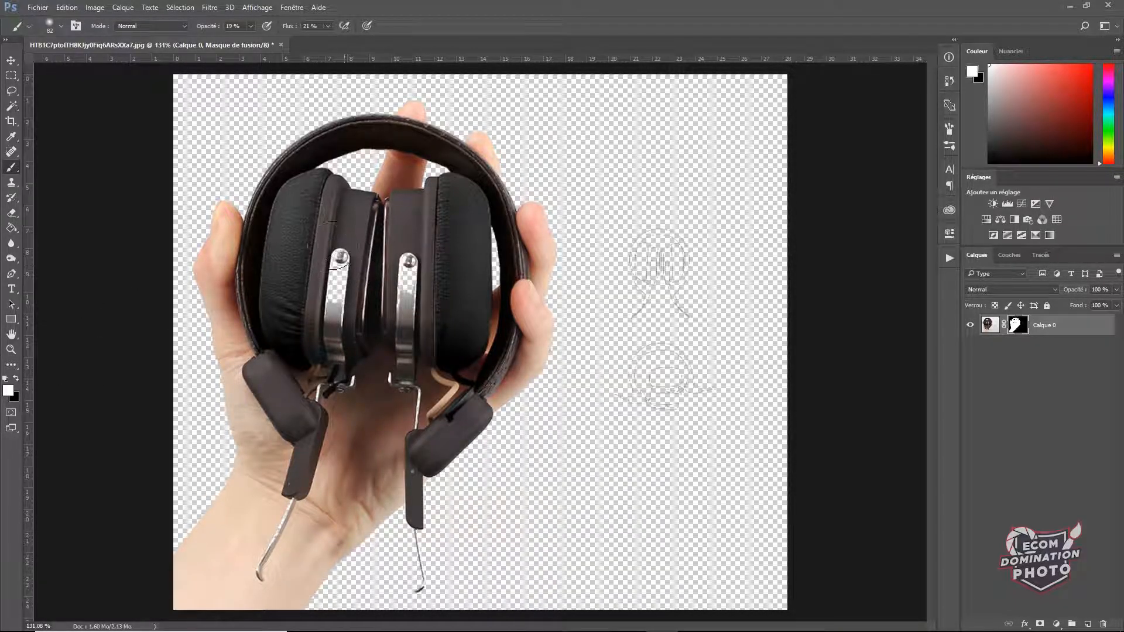
drag(215, 29, 263, 29)
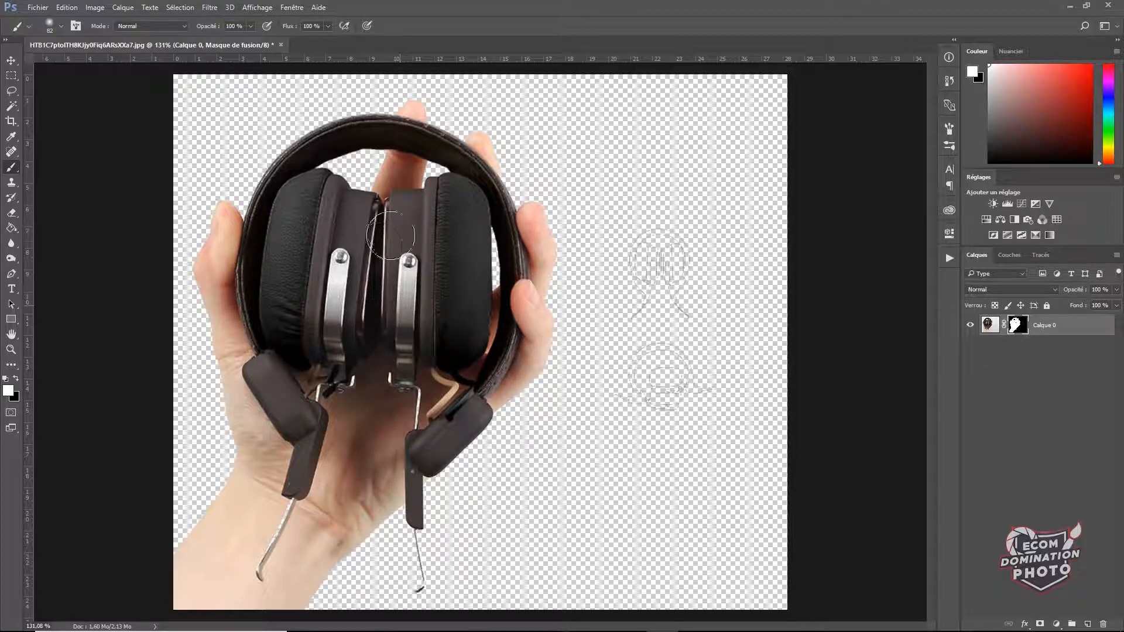
click(15, 379)
mouse_move(650, 246)
mouse_down()
mouse_move(635, 263)
mouse_move(672, 338)
mouse_up()
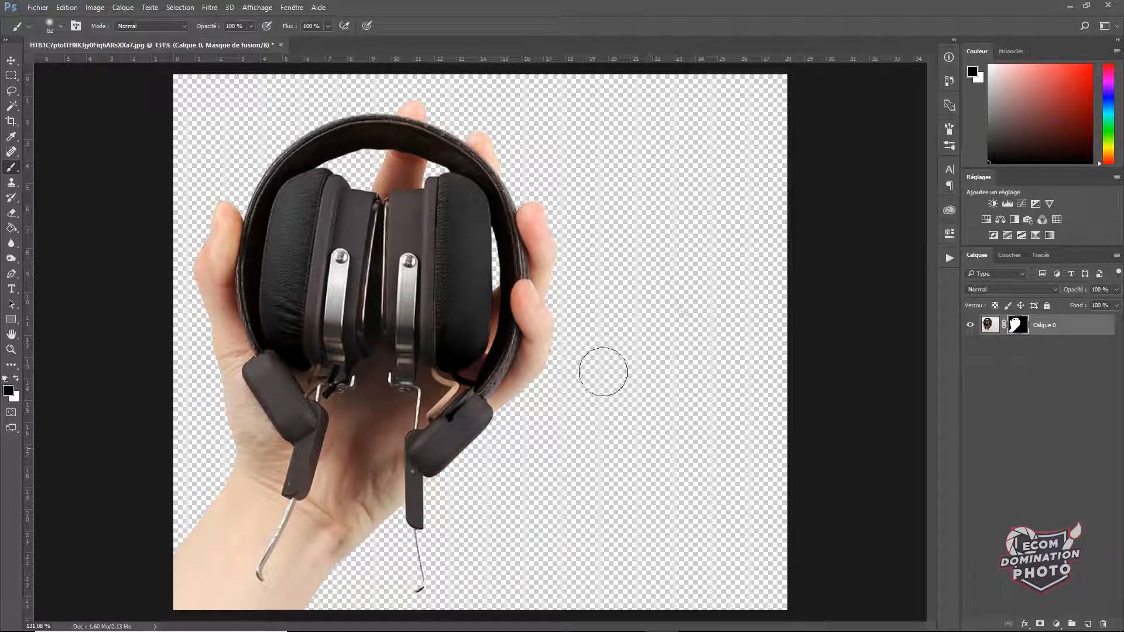
Create a new layer below Calque 0 and fill it with white using the Paint Bucket.
click(1011, 449)
click(1087, 624)
drag(1035, 319, 1033, 357)
click(11, 229)
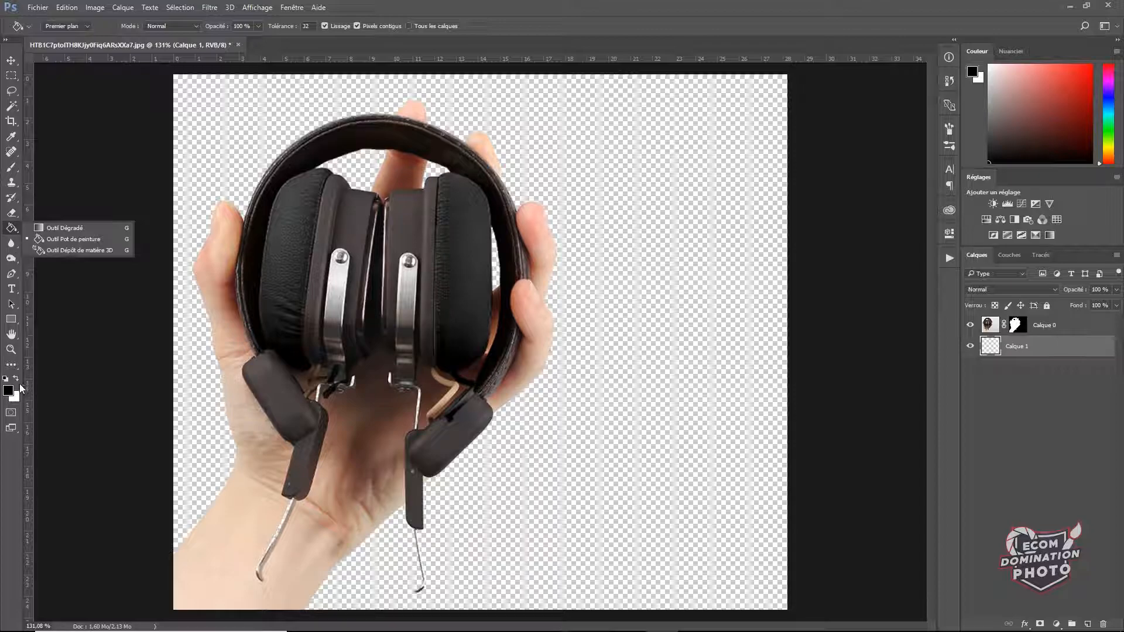
click(15, 379)
click(548, 243)
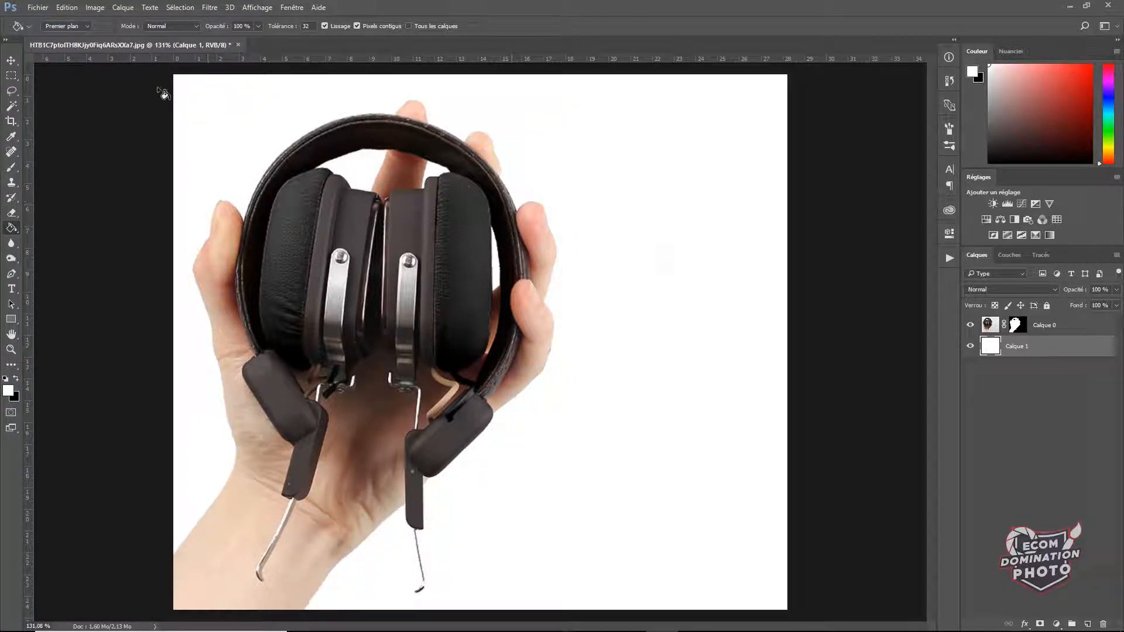
Duplicate Calque 0 with the white layer hidden, delete the copy's layer mask and move the copy back to fill the canvas.
click(11, 61)
mouse_move(329, 296)
mouse_down()
mouse_move(457, 301)
mouse_move(319, 304)
mouse_up()
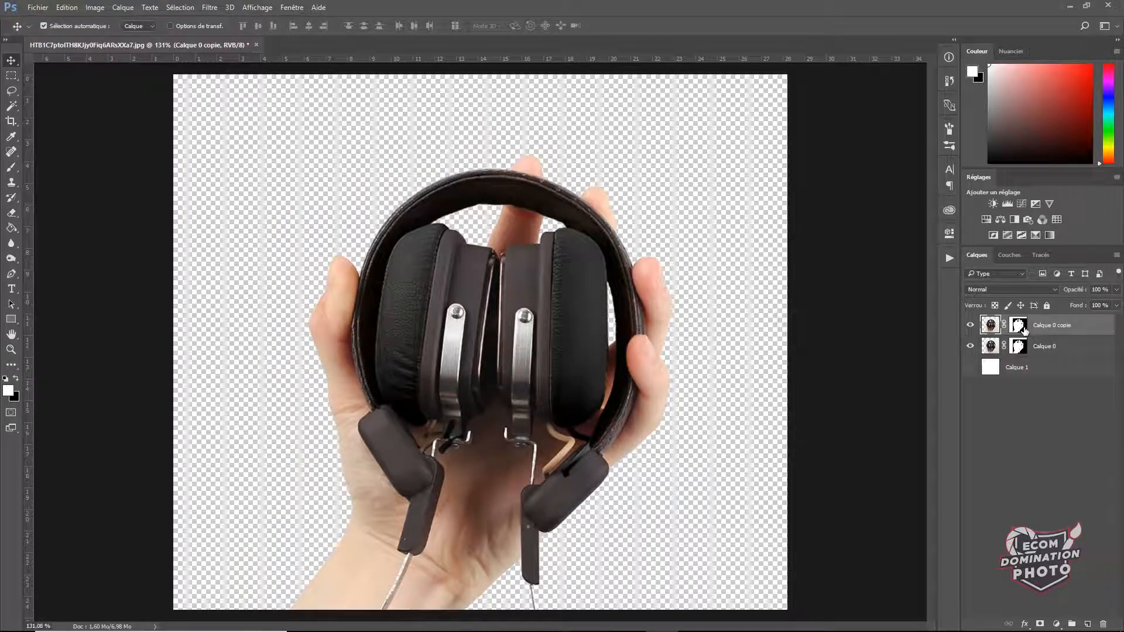
right_click(1018, 324)
click(995, 355)
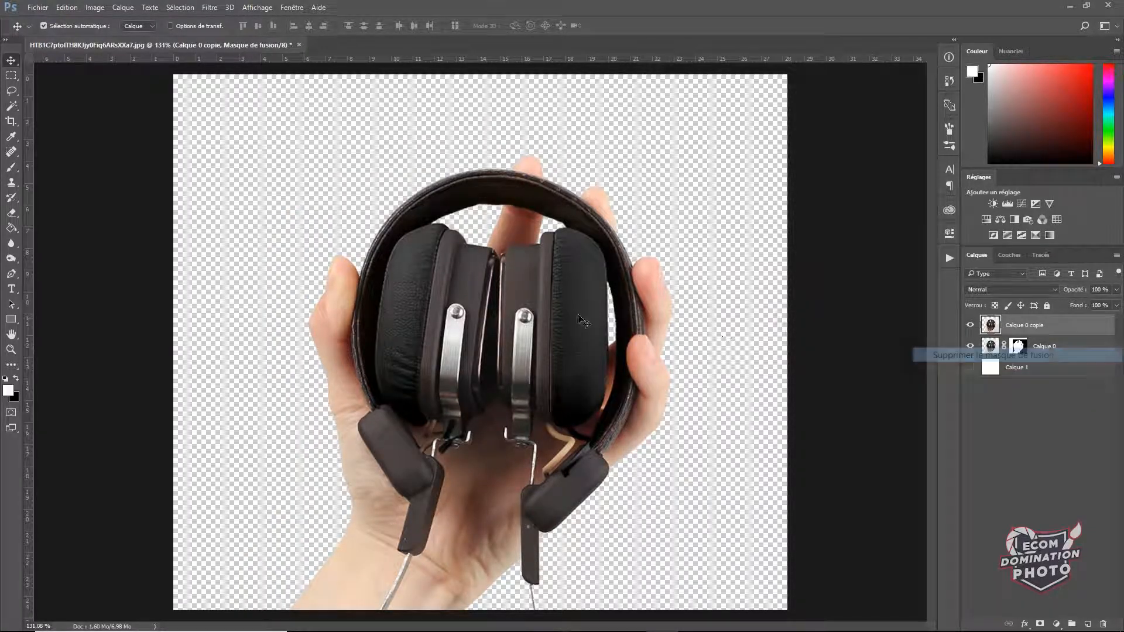
drag(590, 320, 446, 263)
Try the Quick Selection tool on the headphones and hand, subtract the background beside the wrist, and deselect everything.
click(11, 106)
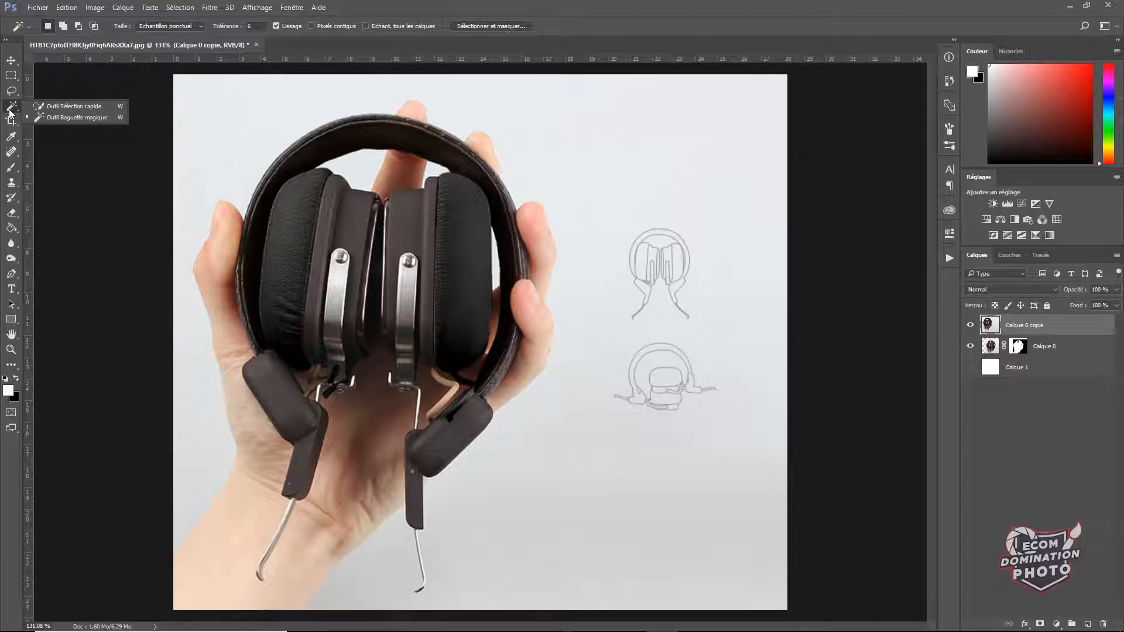
click(55, 105)
mouse_move(320, 323)
mouse_down()
mouse_move(256, 271)
mouse_move(236, 272)
mouse_move(279, 385)
mouse_move(253, 537)
mouse_move(394, 455)
mouse_move(457, 392)
mouse_move(479, 319)
mouse_move(479, 261)
mouse_move(451, 209)
mouse_up()
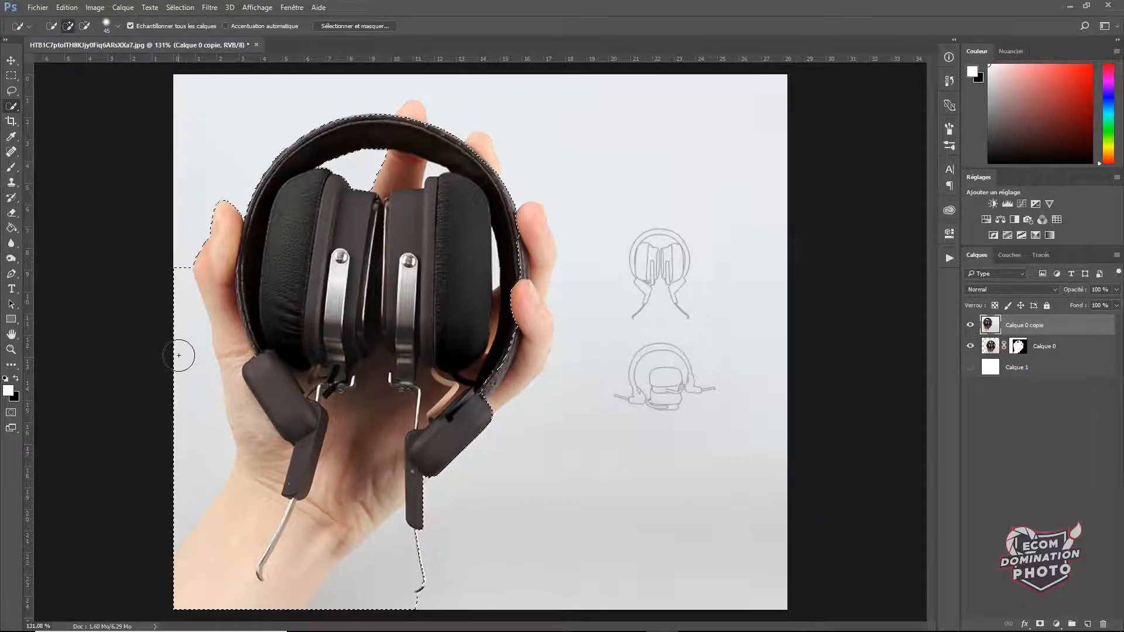
drag(183, 466, 171, 271)
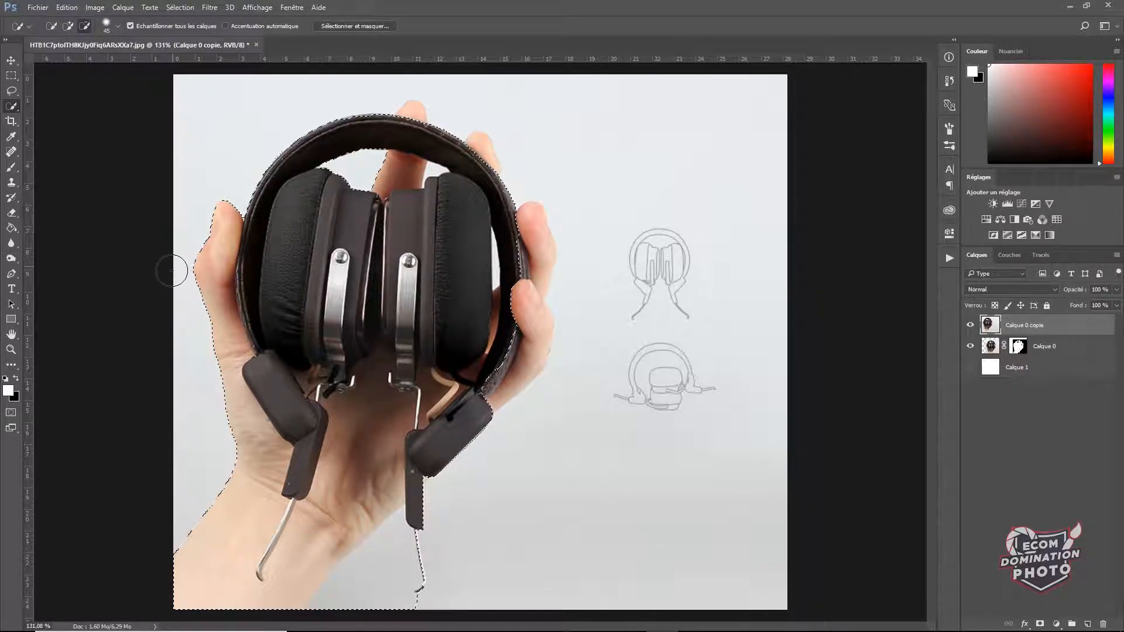
key(ctrl+d)
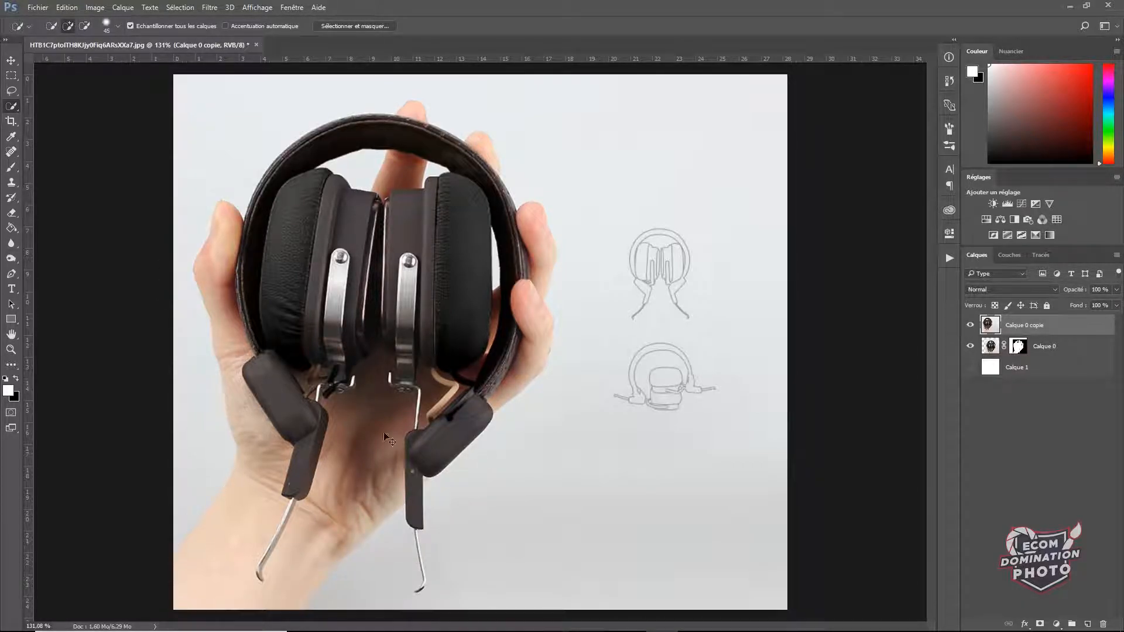
Trace the outer edge of the wrist and palm up towards the thumb with a curved Pen tool path.
click(11, 273)
scroll(232, 597, up, 3)
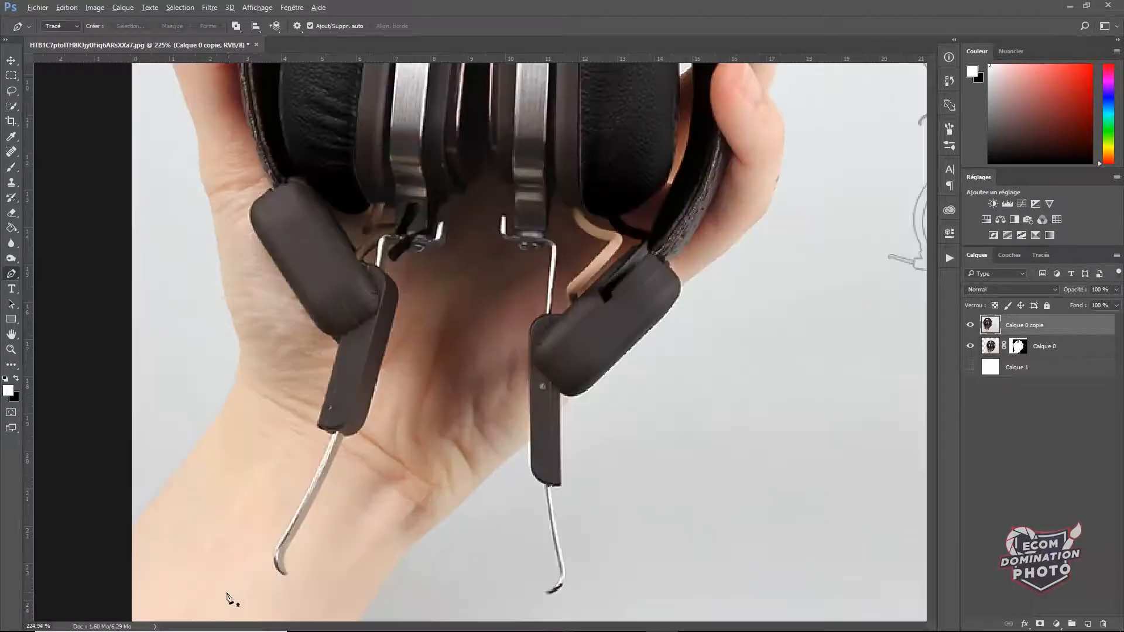
scroll(232, 597, up, 1)
click(114, 517)
drag(223, 375, 232, 357)
drag(238, 274, 220, 237)
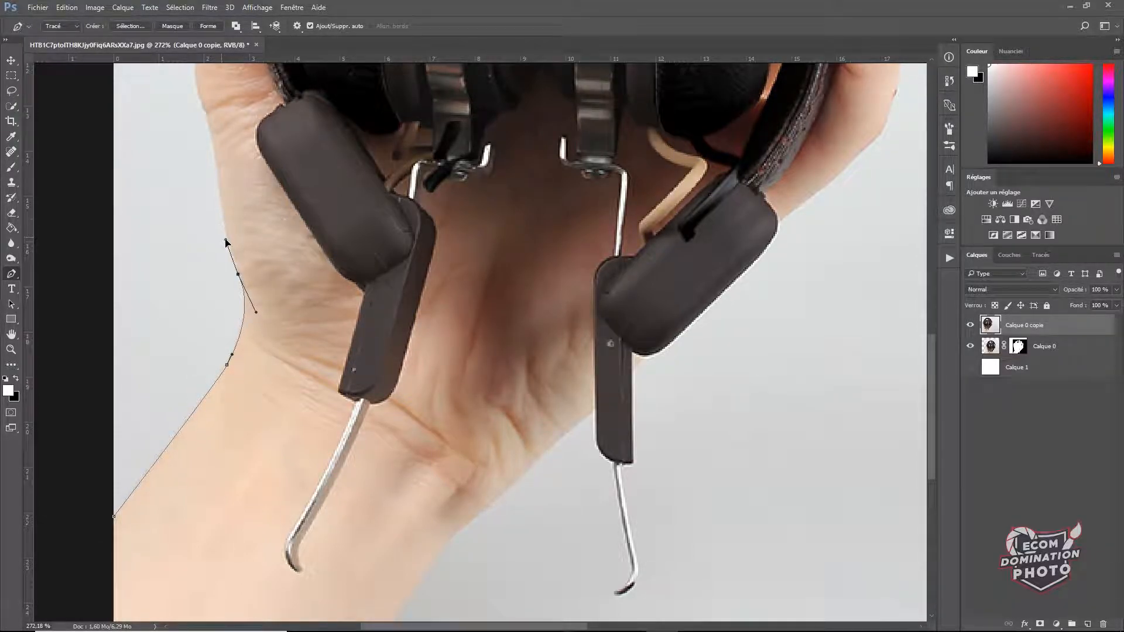
drag(206, 199, 239, 349)
drag(246, 291, 239, 276)
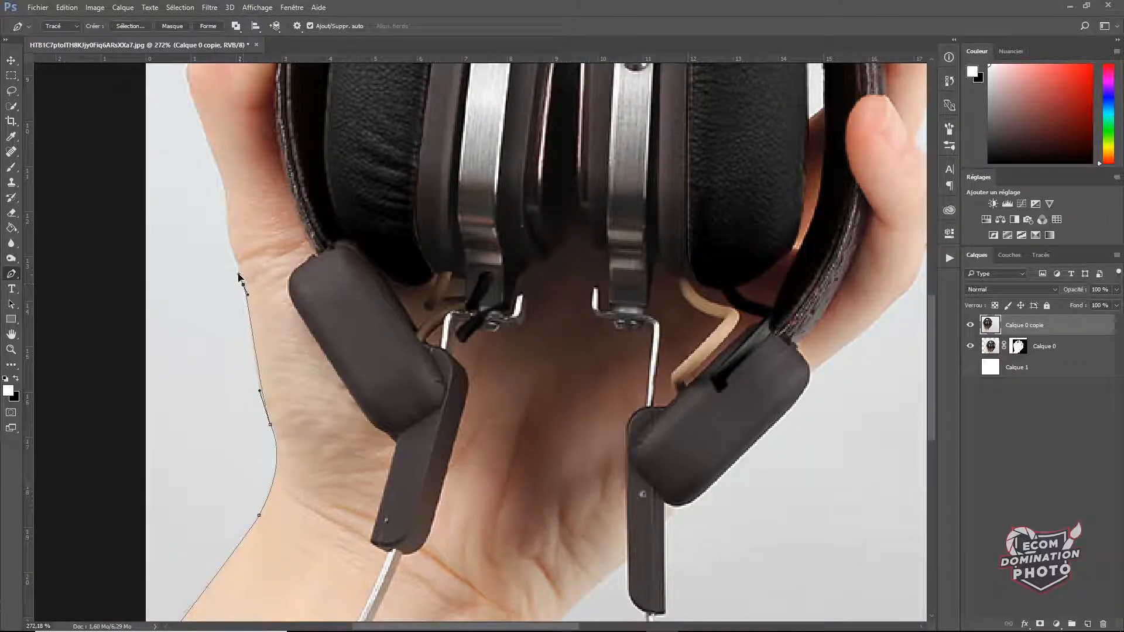
drag(226, 194, 266, 414)
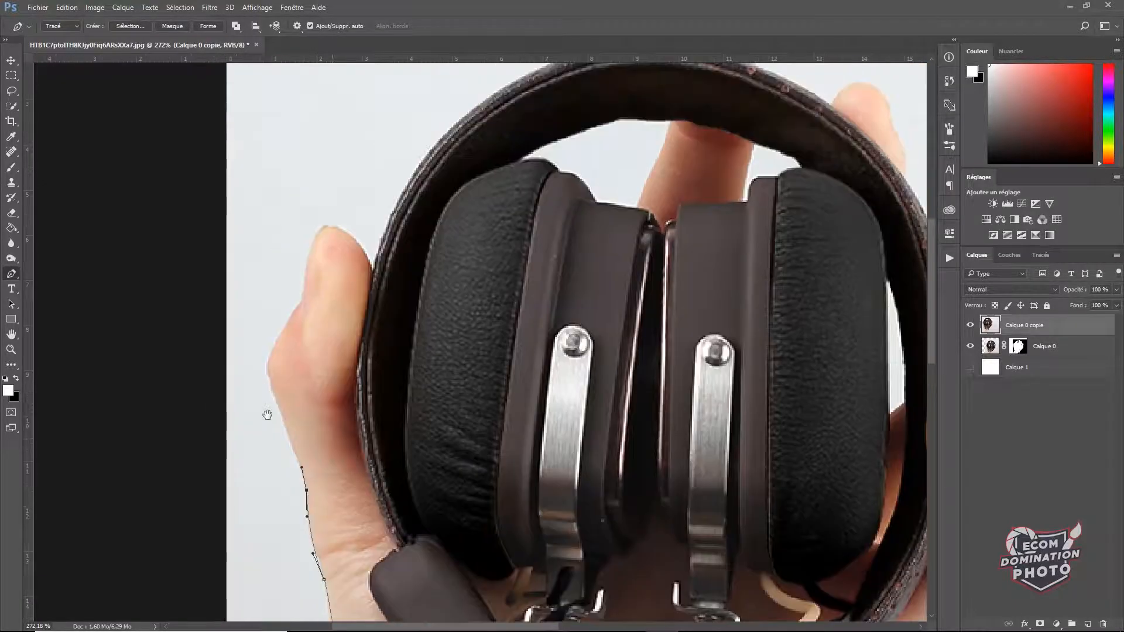
Dismiss the unfinished pen path and return to the layer list.
scroll(287, 430, down, 3)
scroll(288, 430, down, 4)
scroll(318, 417, up, 5)
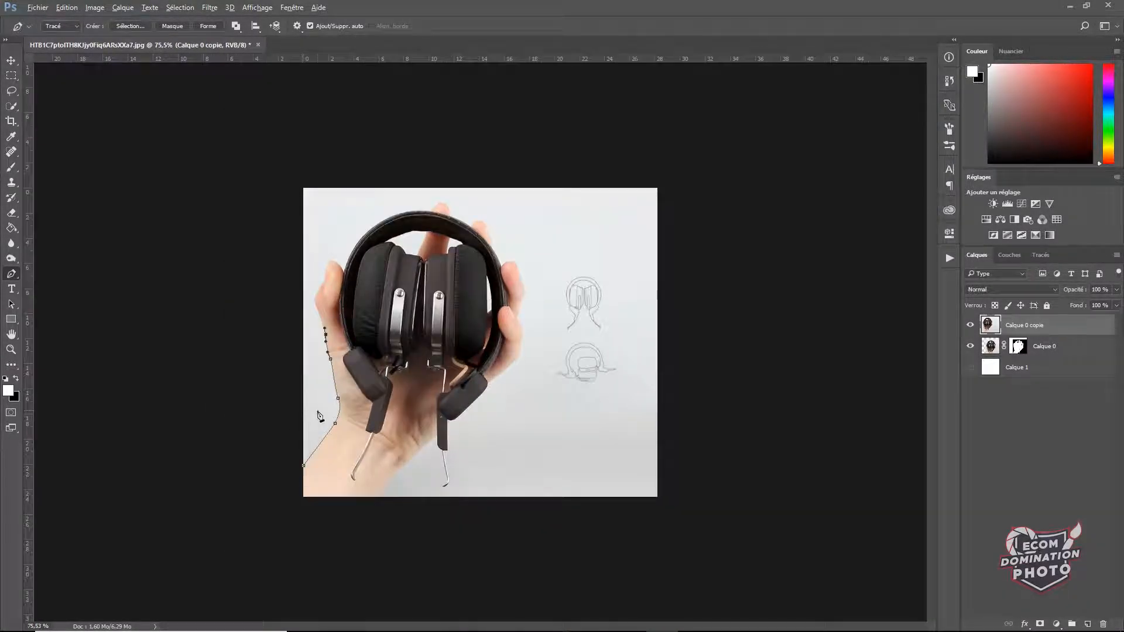
click(1040, 256)
click(1053, 372)
click(976, 255)
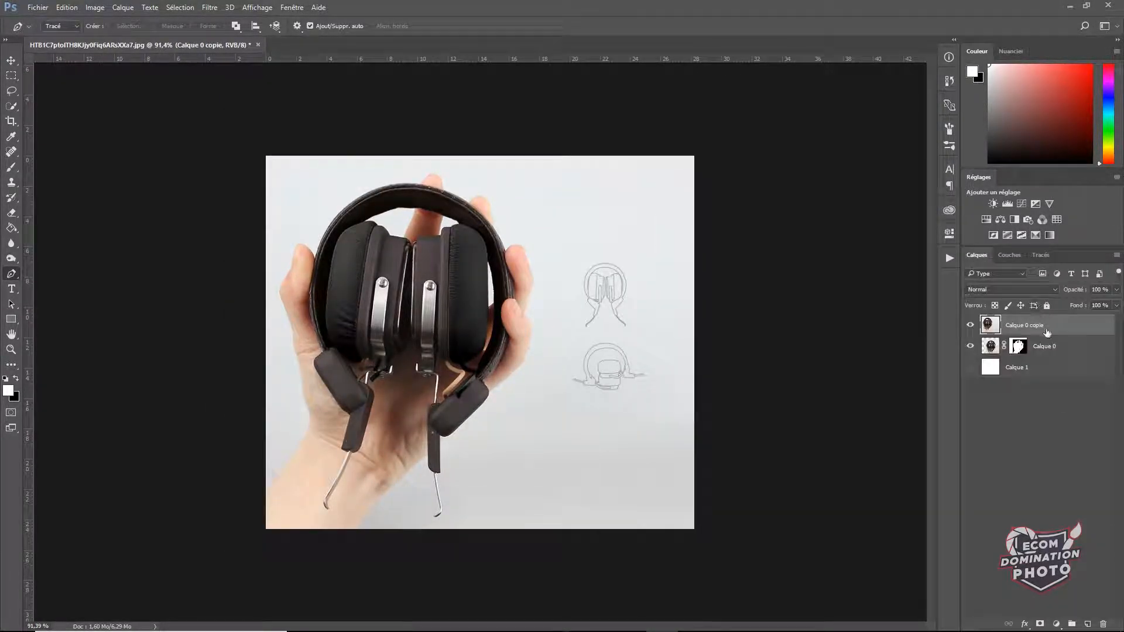
Start a Color Range selection on Calque 0 copie and sample the light background beside the headband.
scroll(559, 329, up, 2)
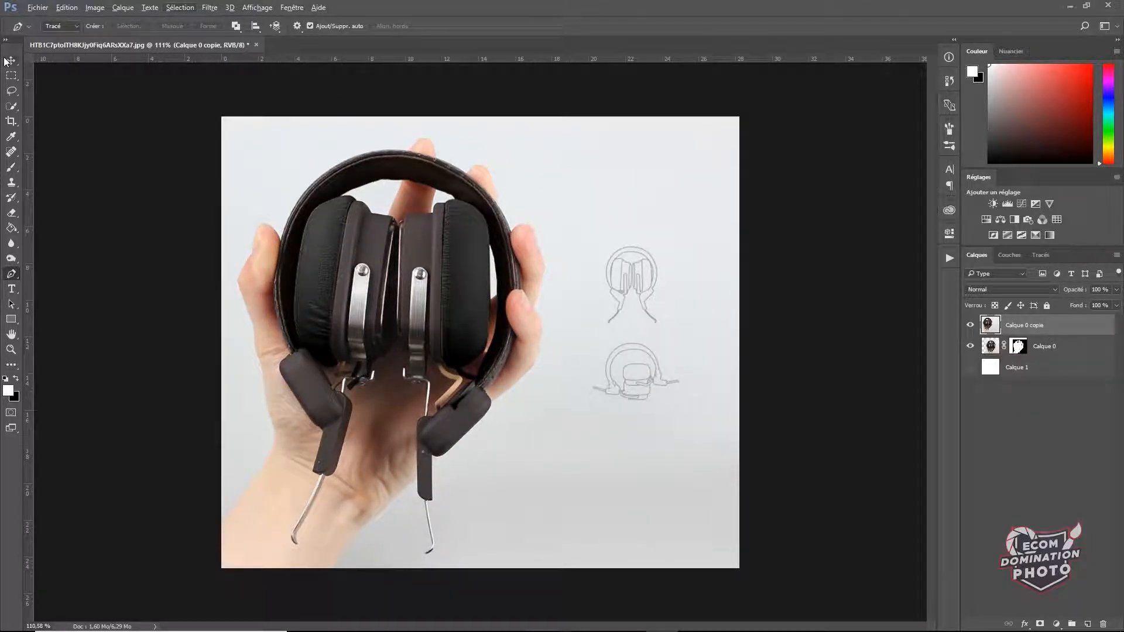
click(7, 61)
click(176, 7)
click(237, 142)
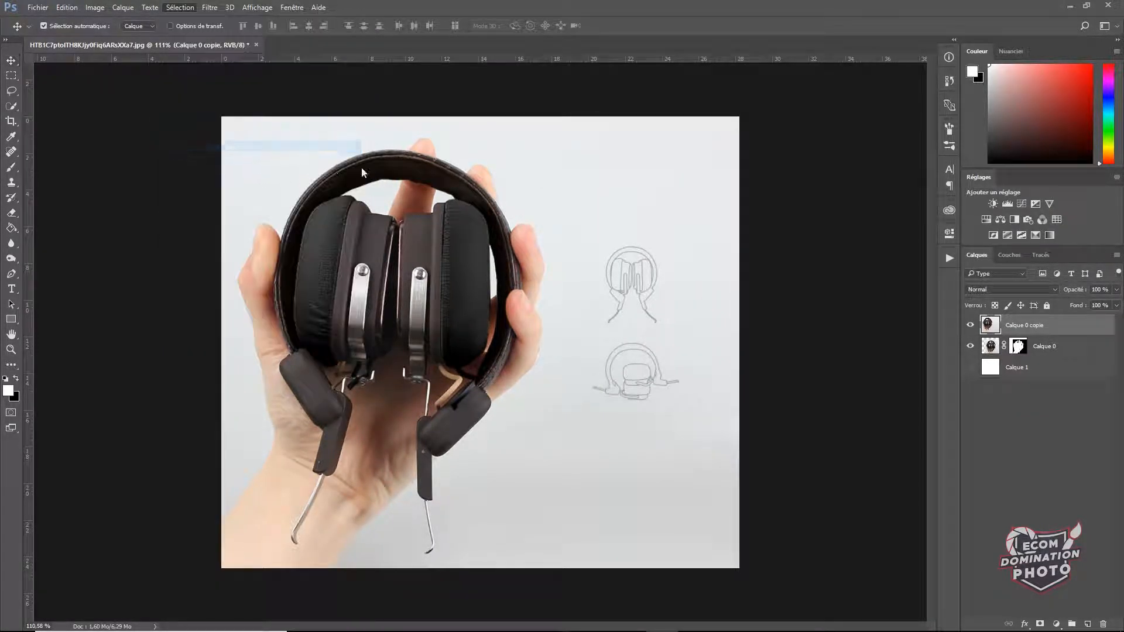
drag(486, 120, 642, 114)
click(559, 158)
click(566, 174)
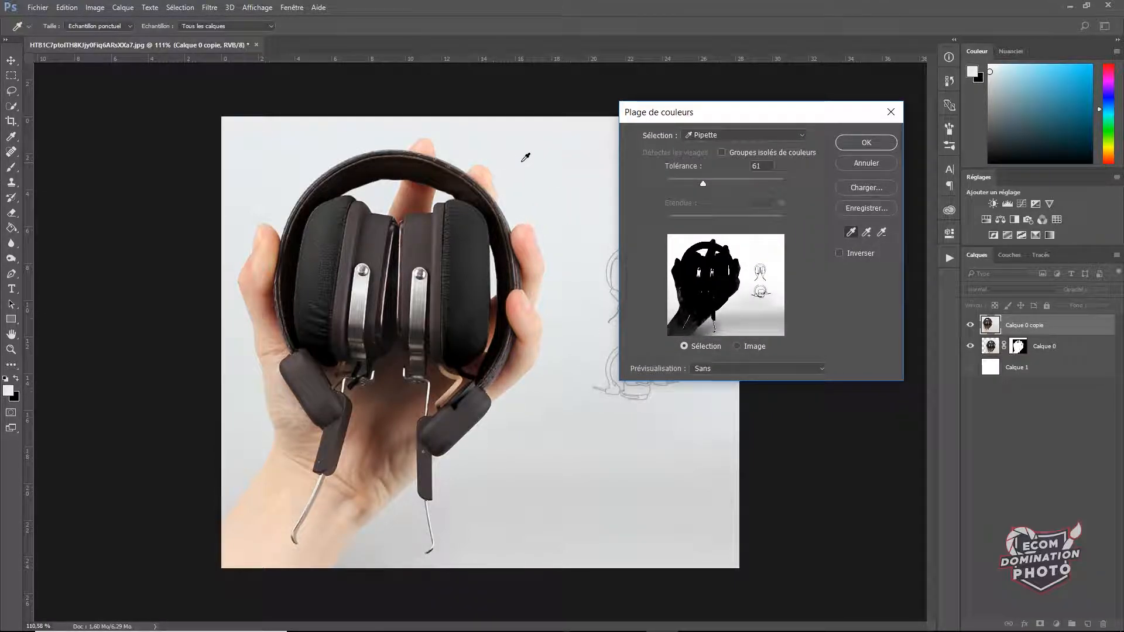
Sample the darker grey of the lower background and set the Color Range tolerance to 38.
mouse_move(703, 184)
mouse_down()
mouse_move(718, 183)
mouse_move(709, 184)
mouse_up()
click(613, 467)
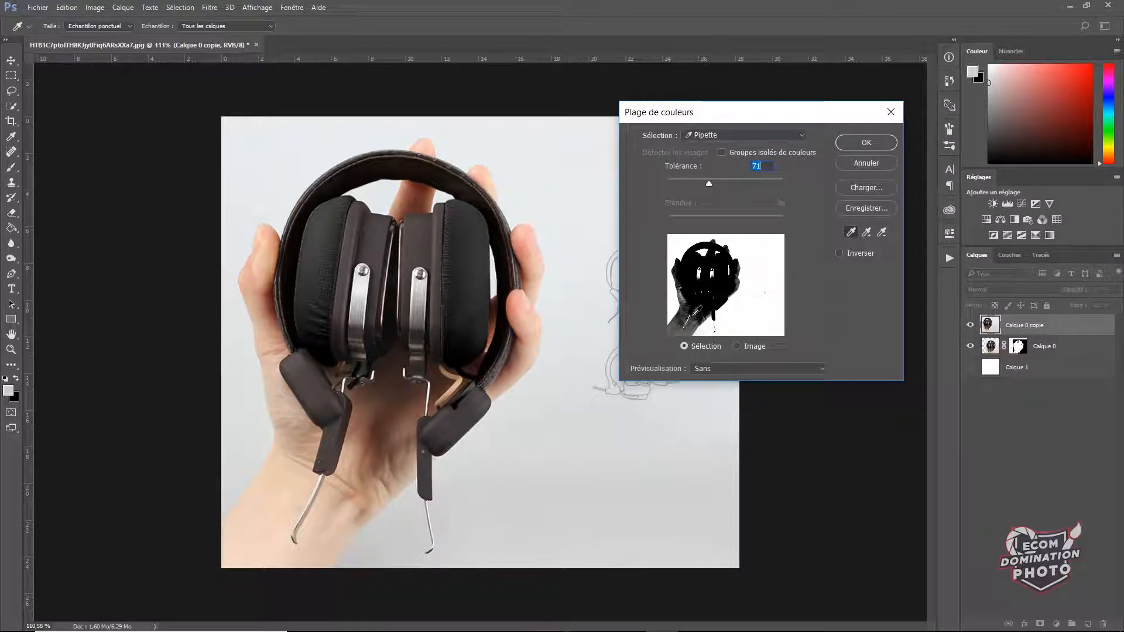
mouse_move(709, 184)
mouse_down()
mouse_move(680, 194)
mouse_move(690, 194)
mouse_up()
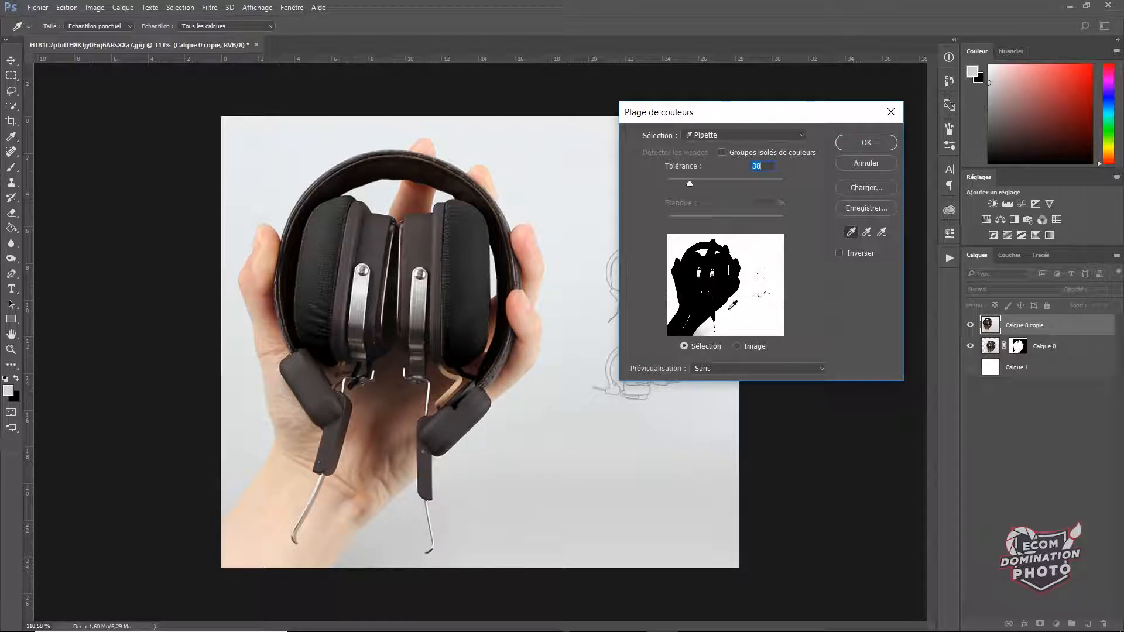
Try sampling and subtracting the dark tones of the ear cup and headband in the Color Range selection.
click(346, 563)
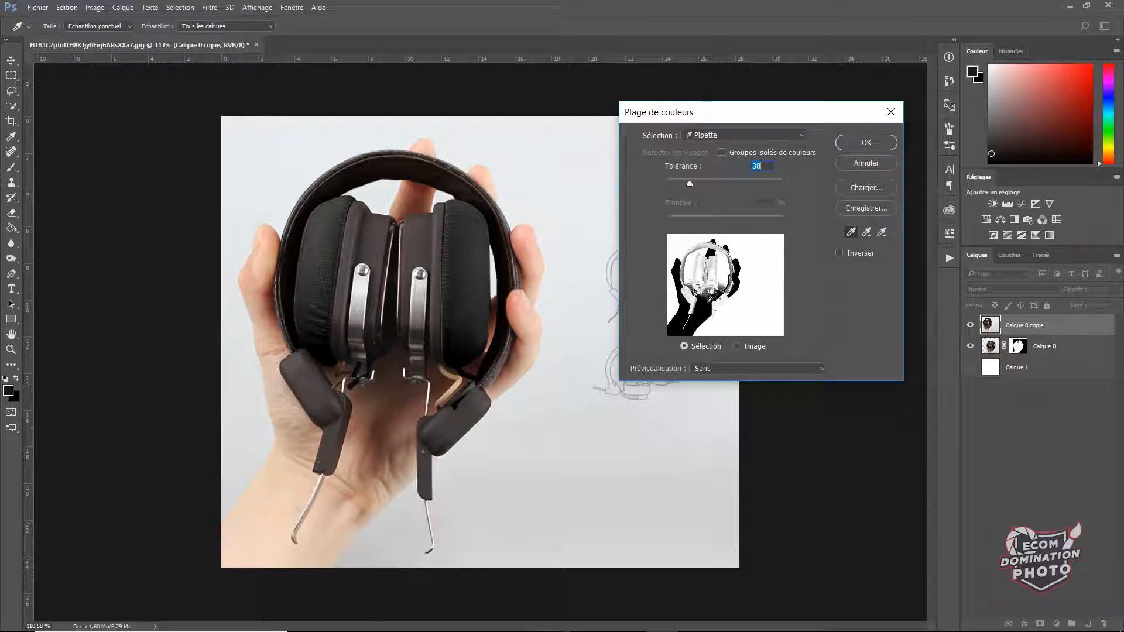
alt+click(344, 566)
alt+click(450, 251)
alt+click(498, 240)
alt+click(484, 215)
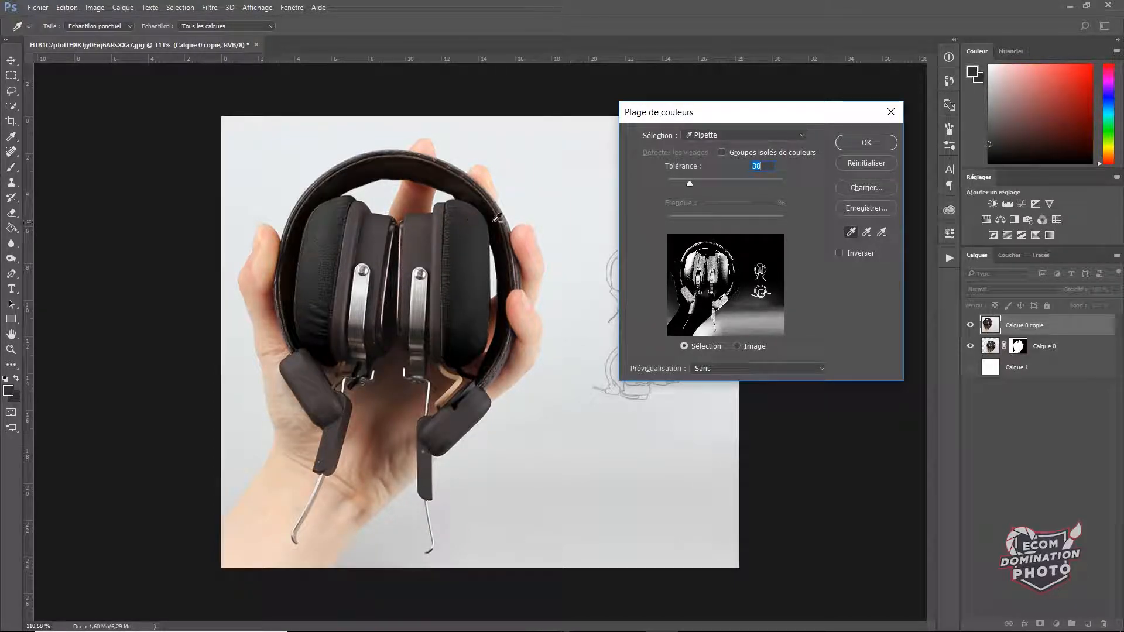
alt+click(466, 181)
alt+click(454, 182)
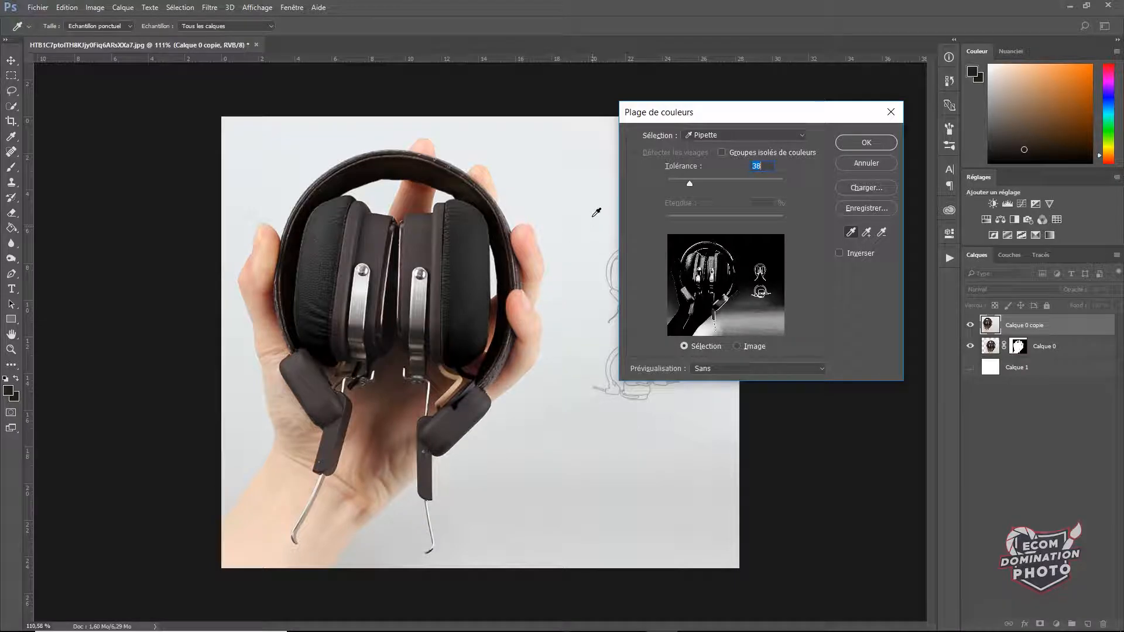
Sample the upper background again, add the lower grey and the area beside the wrist, and accept the Color Range selection.
click(586, 179)
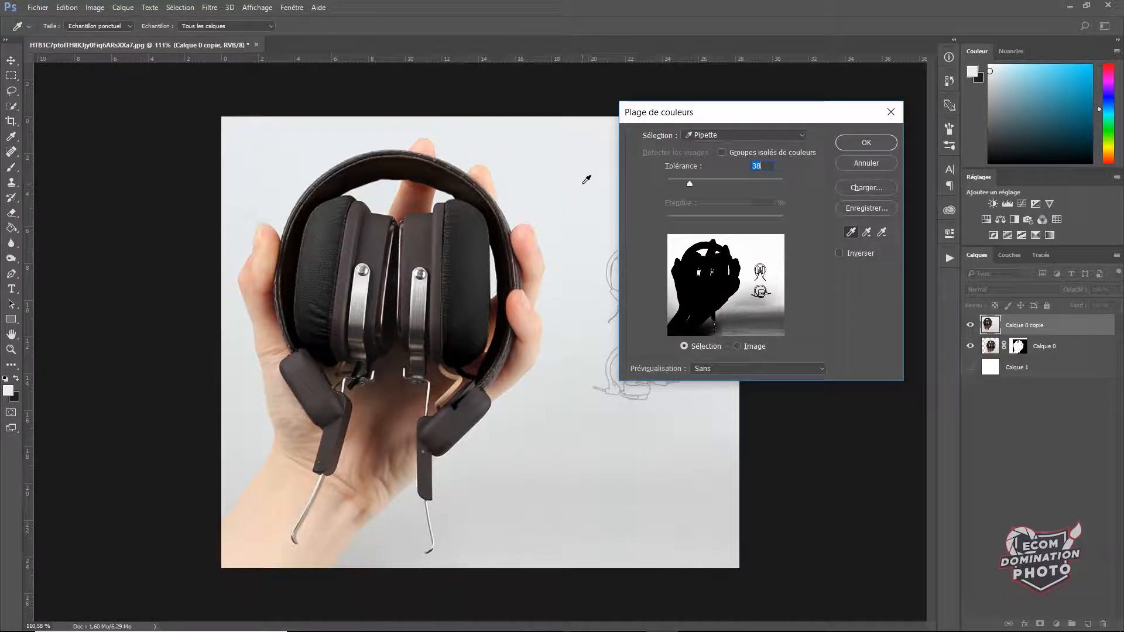
shift+click(602, 495)
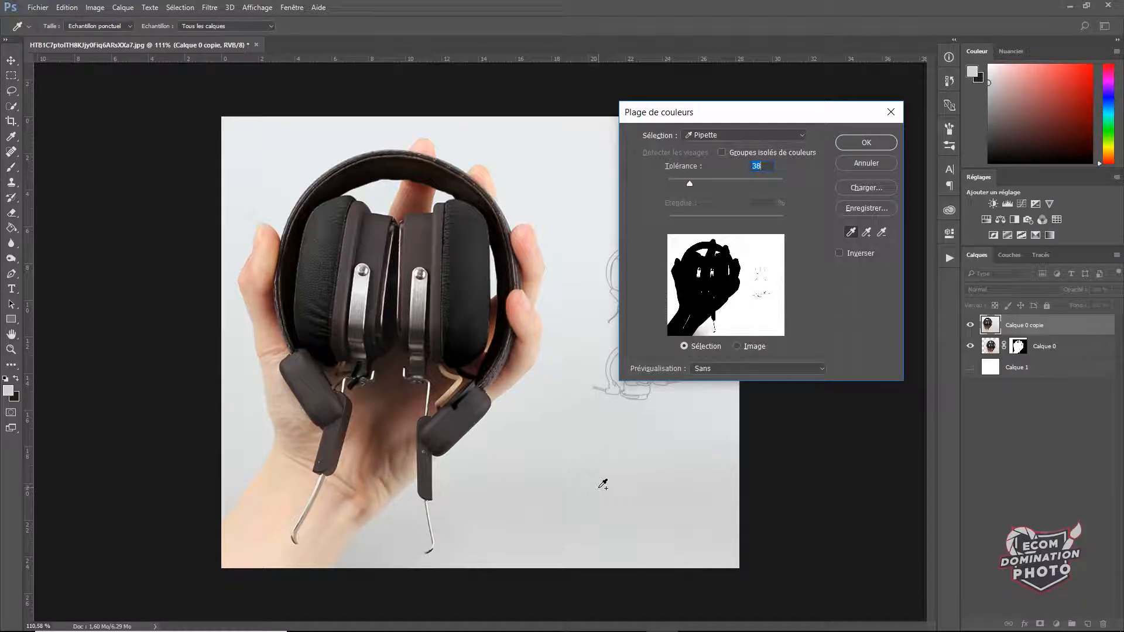
shift+click(360, 559)
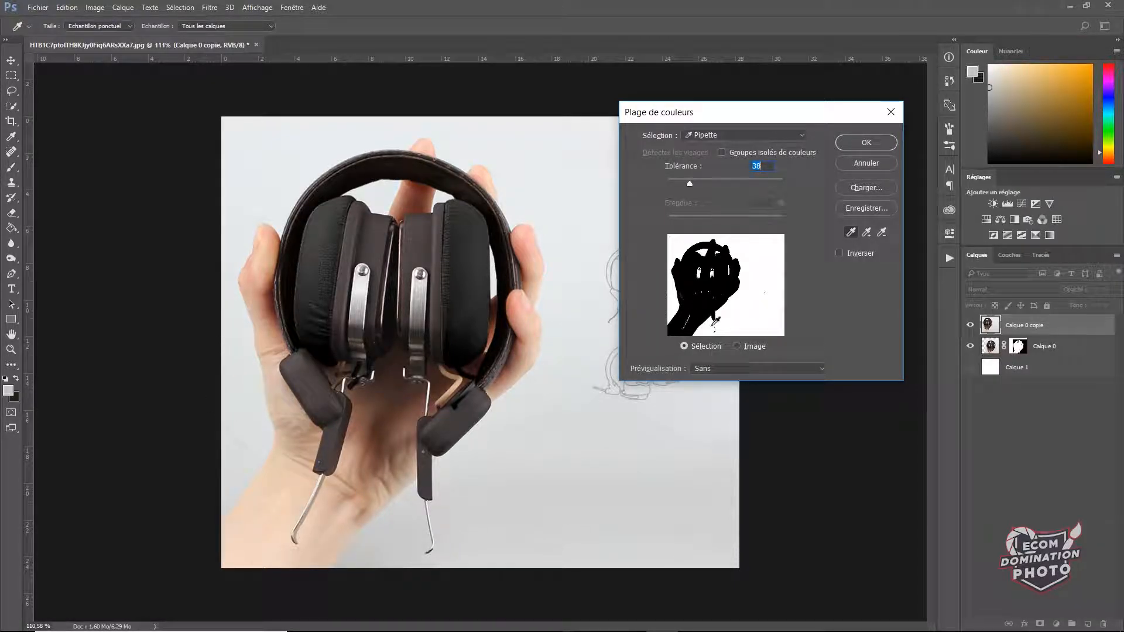
click(844, 143)
key(v)
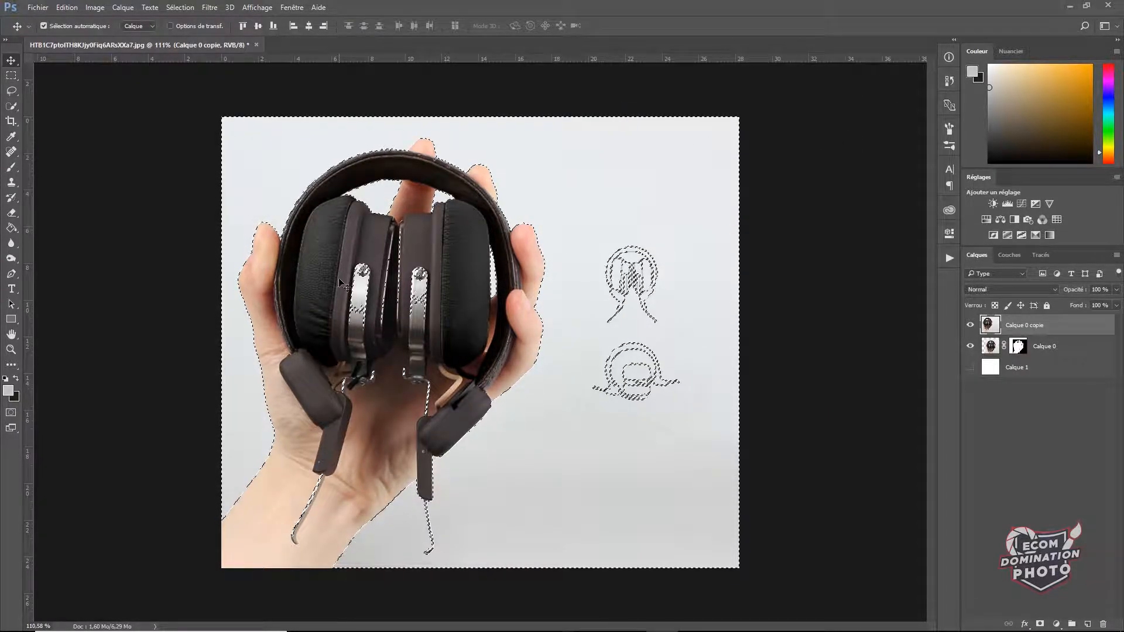
Subtract the headphones' metal brackets and the wire area below them from the selection with the Quick Selection tool.
click(7, 109)
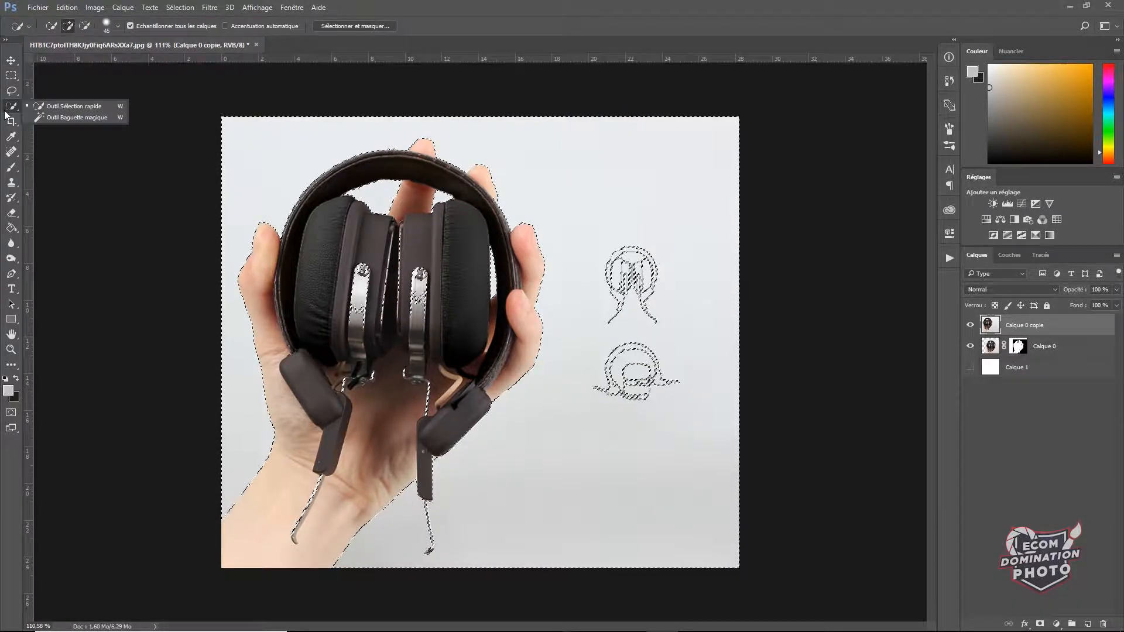
click(54, 107)
click(85, 26)
drag(355, 273, 358, 311)
drag(417, 276, 413, 306)
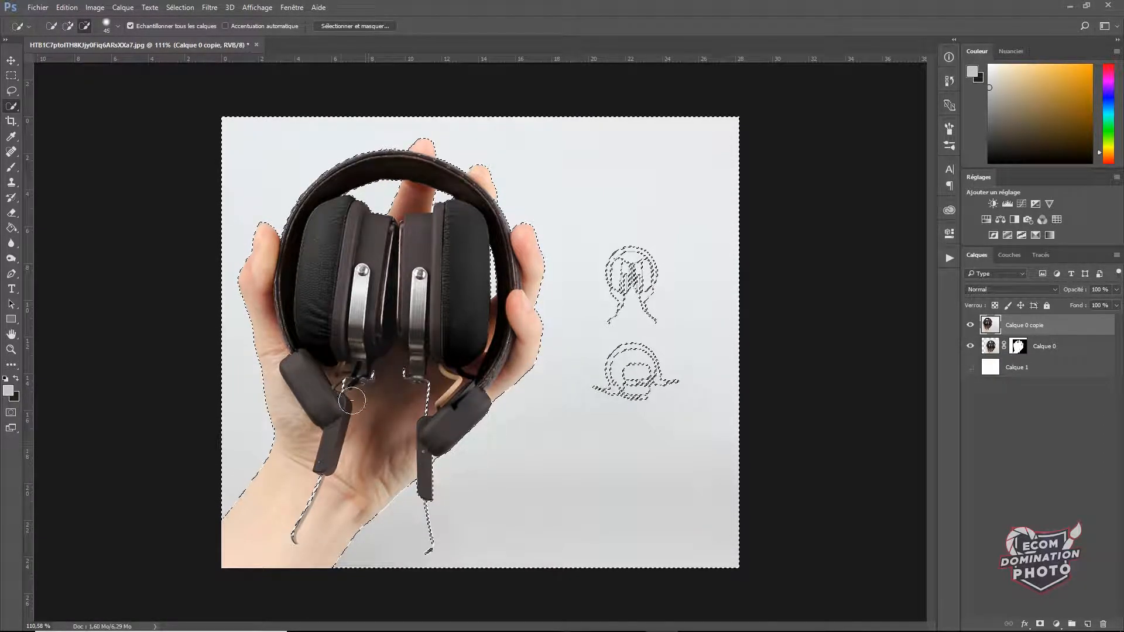
drag(353, 396, 373, 448)
Add a layer mask to Calque 0 copie from the selection, hide Calque 0, and invert the new mask.
click(1040, 624)
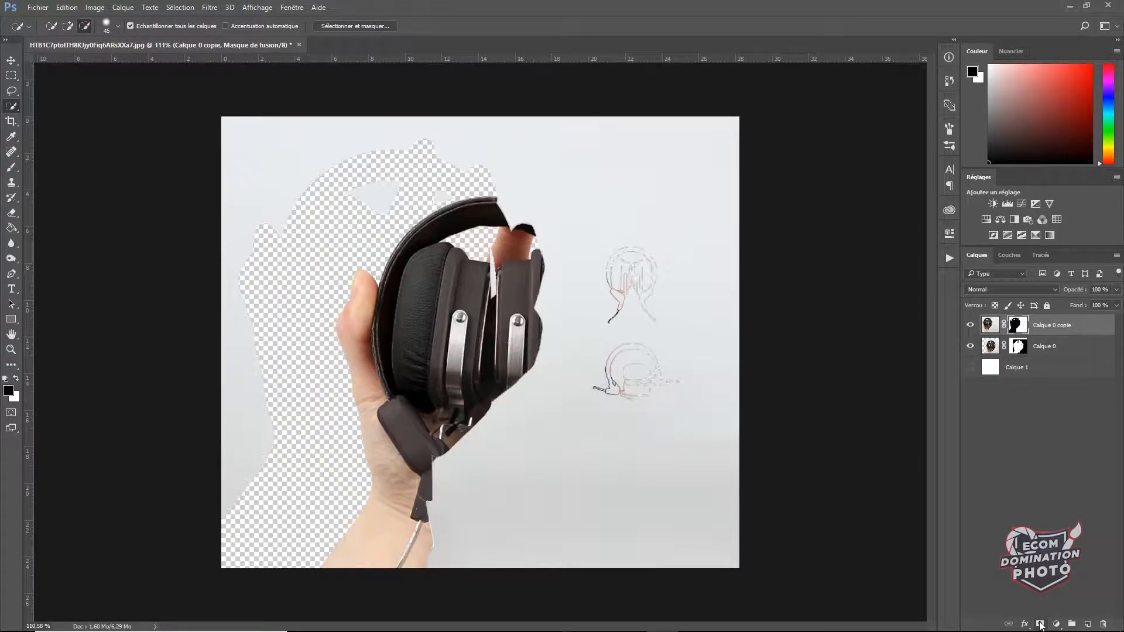
click(969, 346)
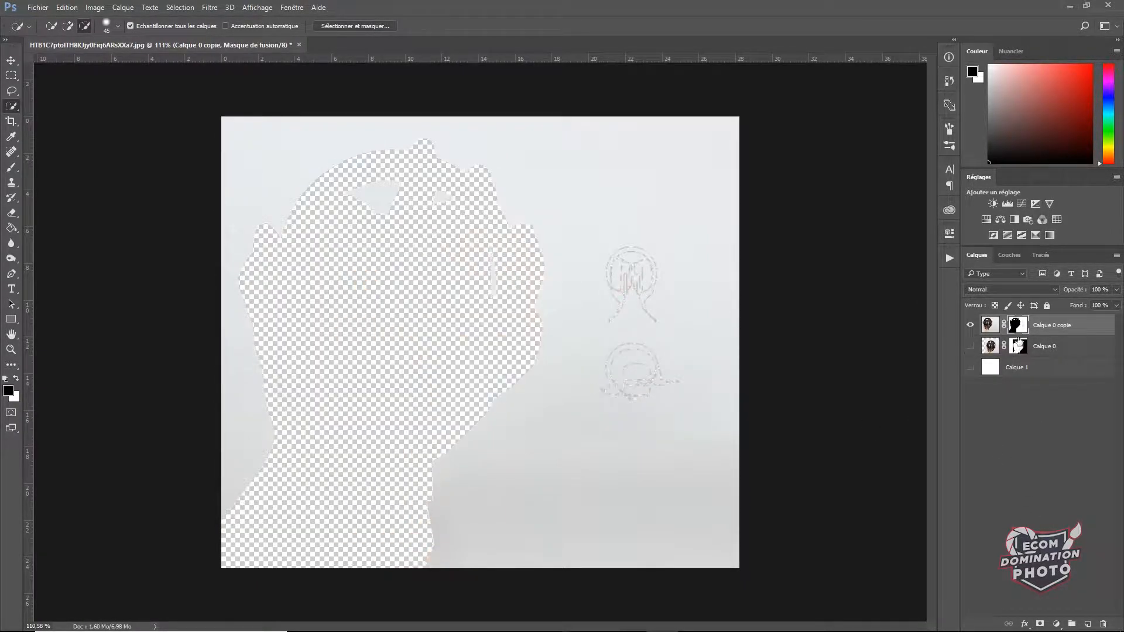
key(ctrl+i)
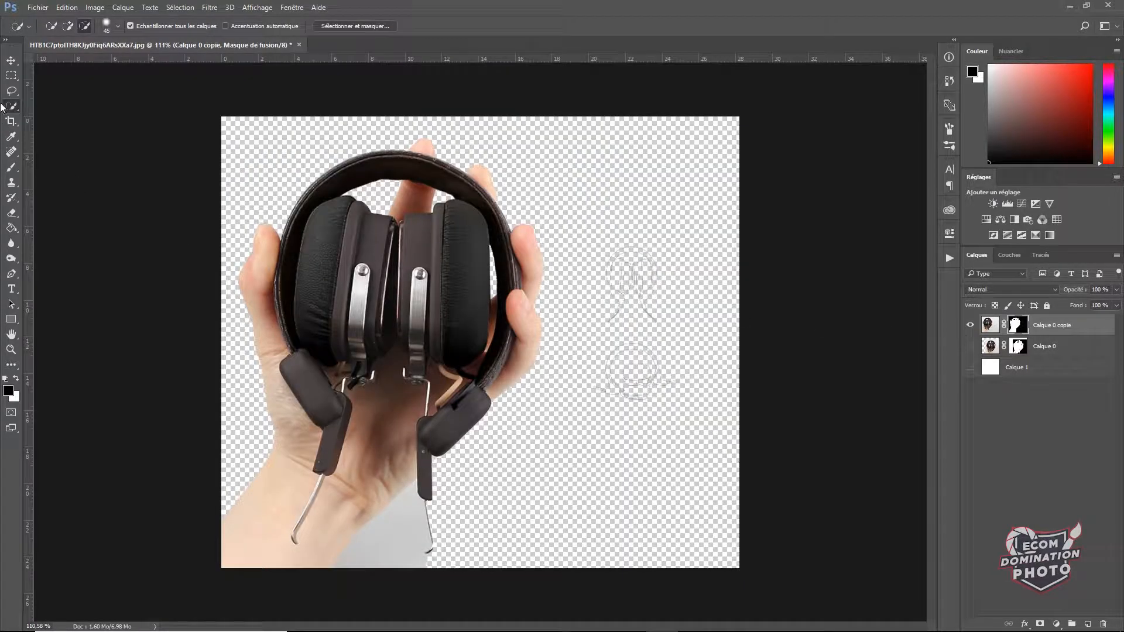
Shift the cutout slightly to the right and brush the faint sketch remnants out of its layer mask.
click(11, 61)
drag(460, 224, 466, 224)
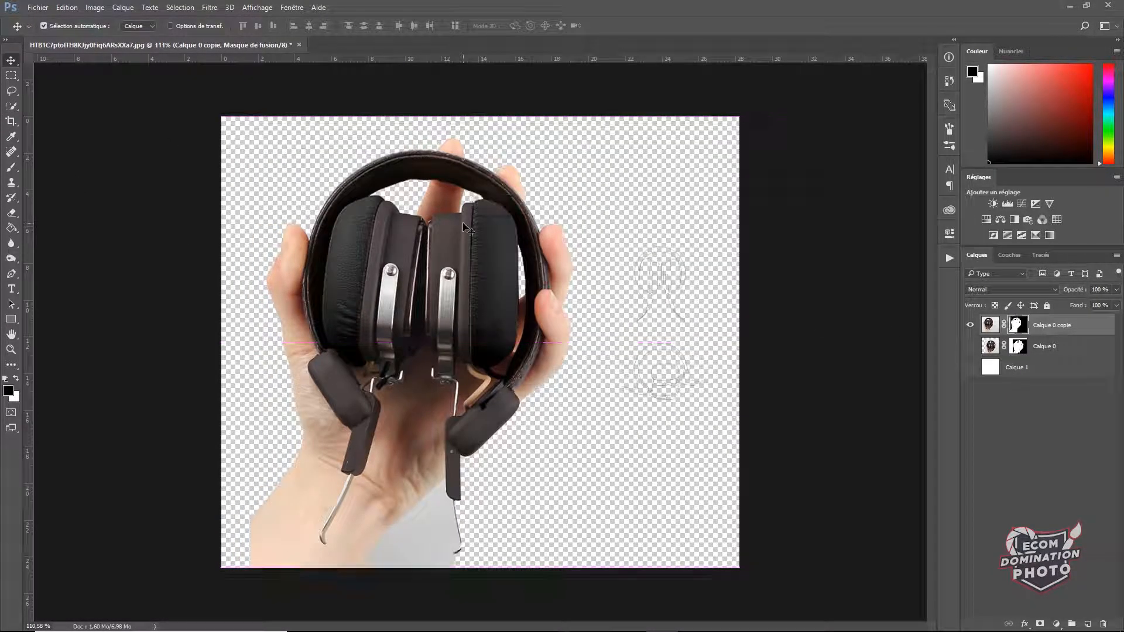
click(10, 169)
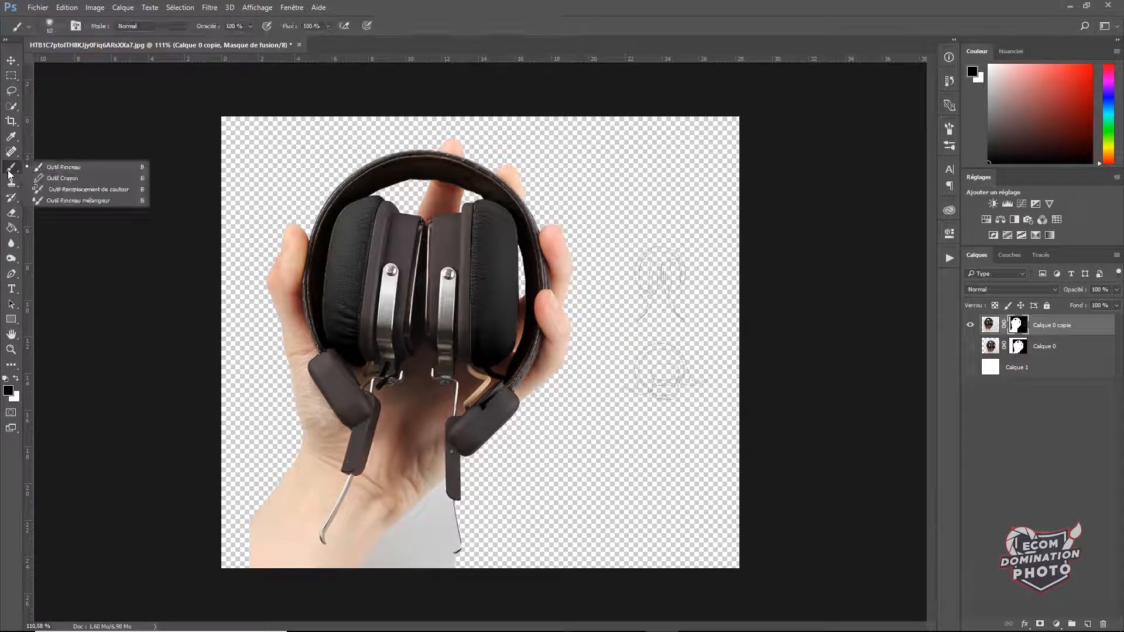
click(54, 168)
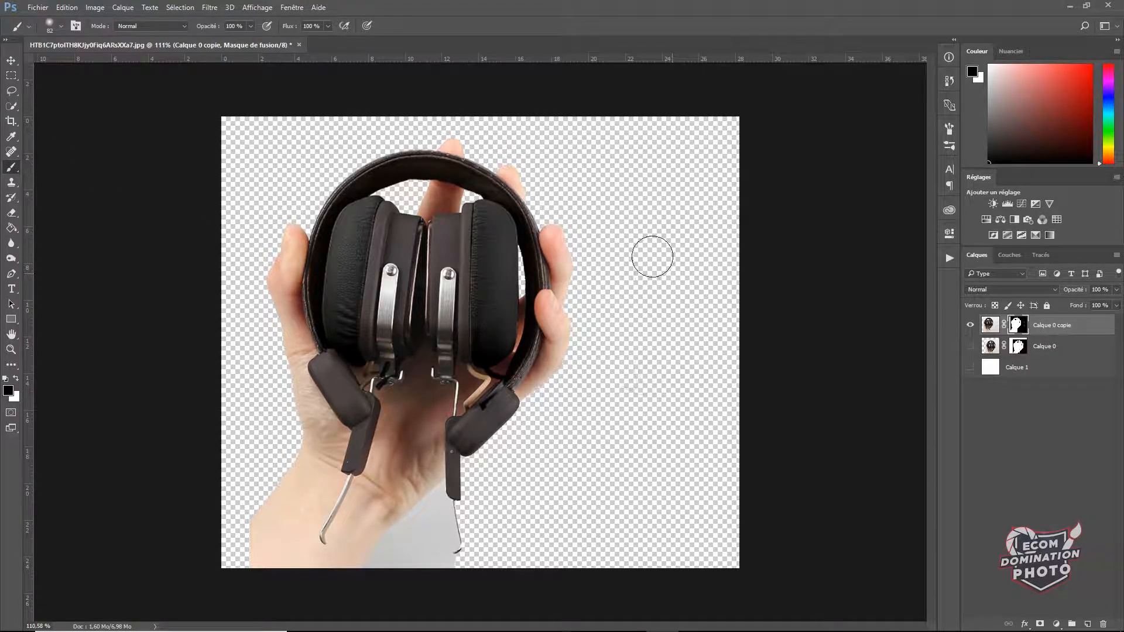
Magic Wand the leftover grey beside the wrist with tolerance 19 and contiguous pixels, paint it out of the mask, and deselect.
click(10, 109)
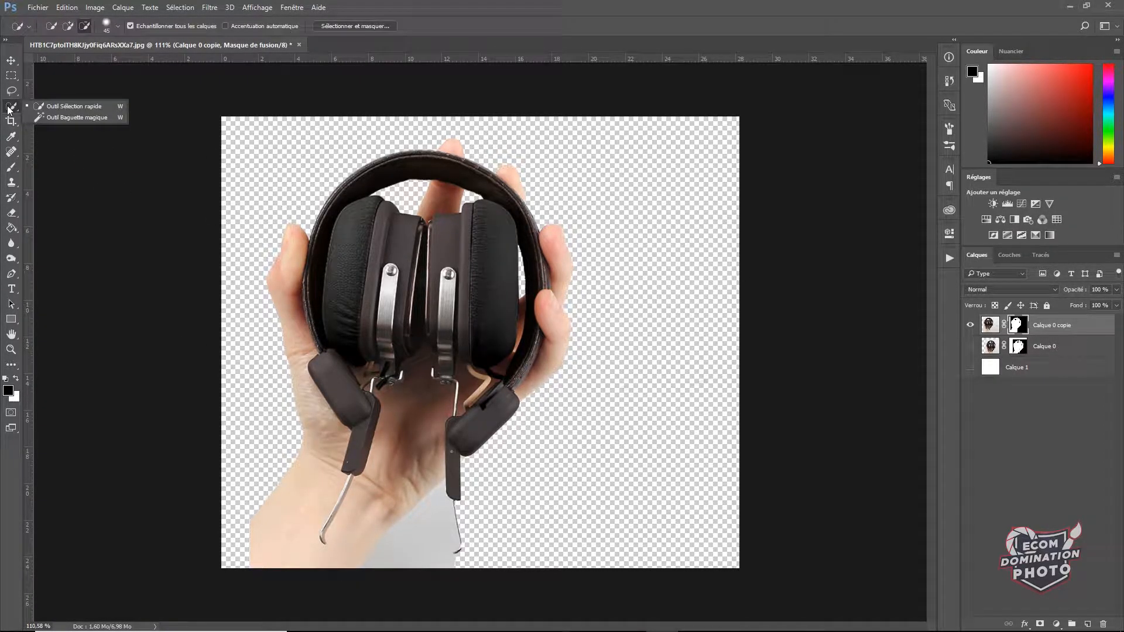
click(56, 121)
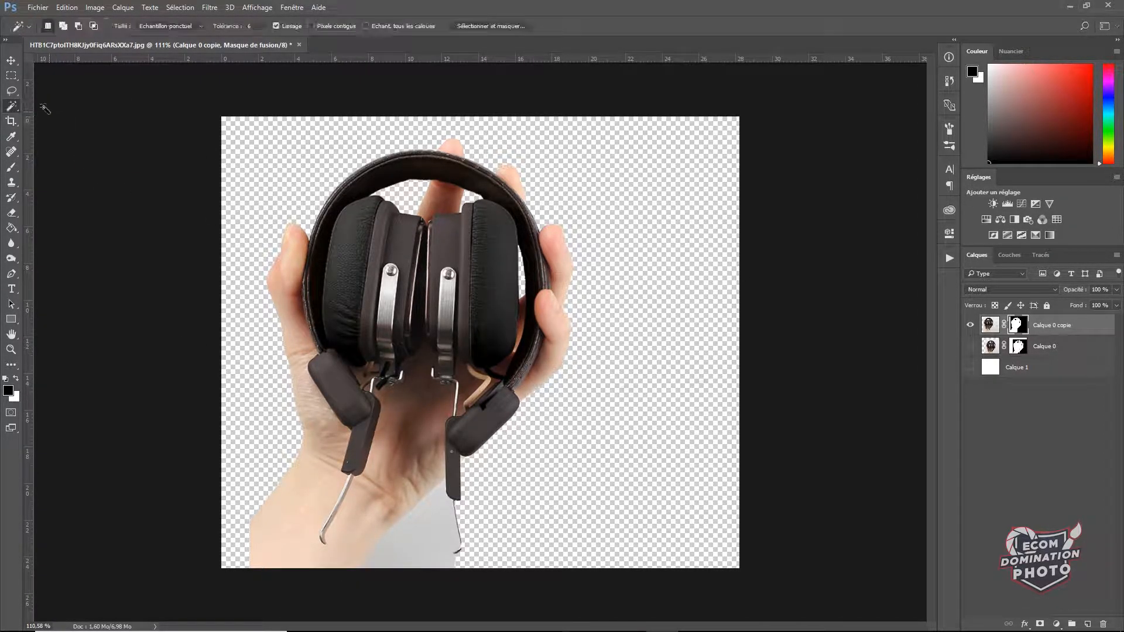
click(425, 521)
drag(225, 26, 233, 26)
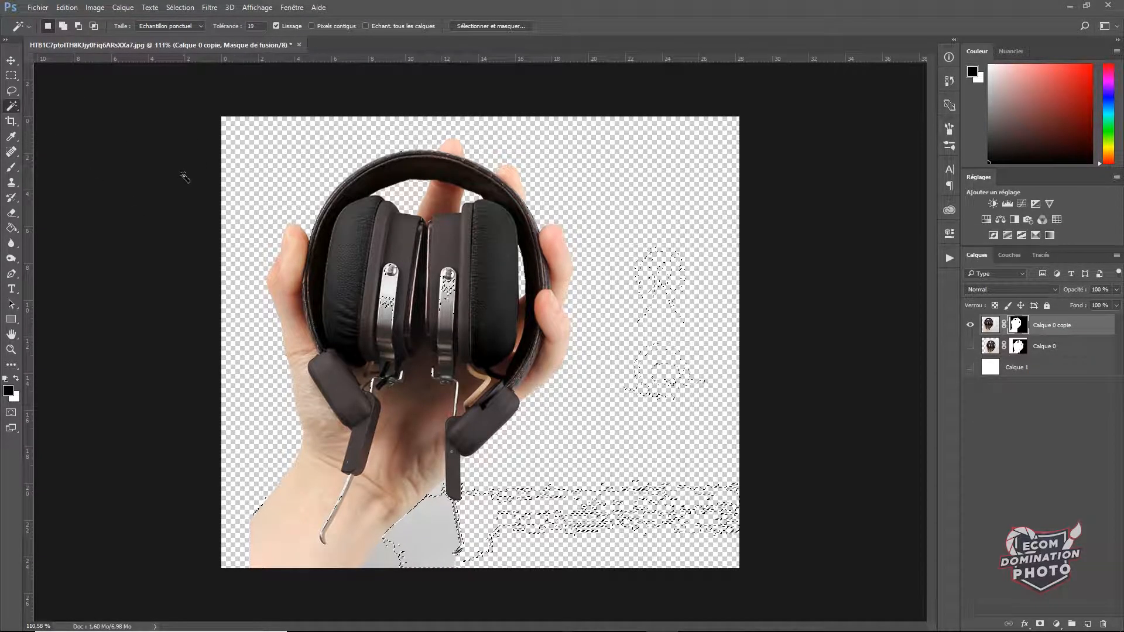
click(187, 171)
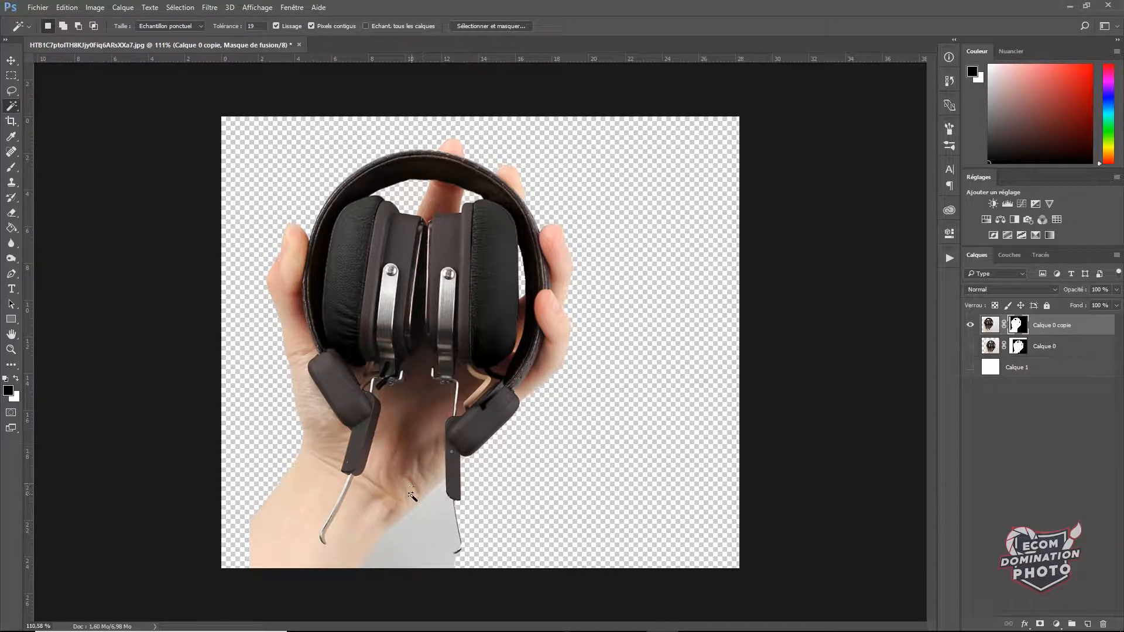
click(413, 529)
click(11, 168)
mouse_move(389, 539)
mouse_down()
mouse_move(451, 513)
mouse_move(465, 485)
mouse_up()
key(ctrl+d)
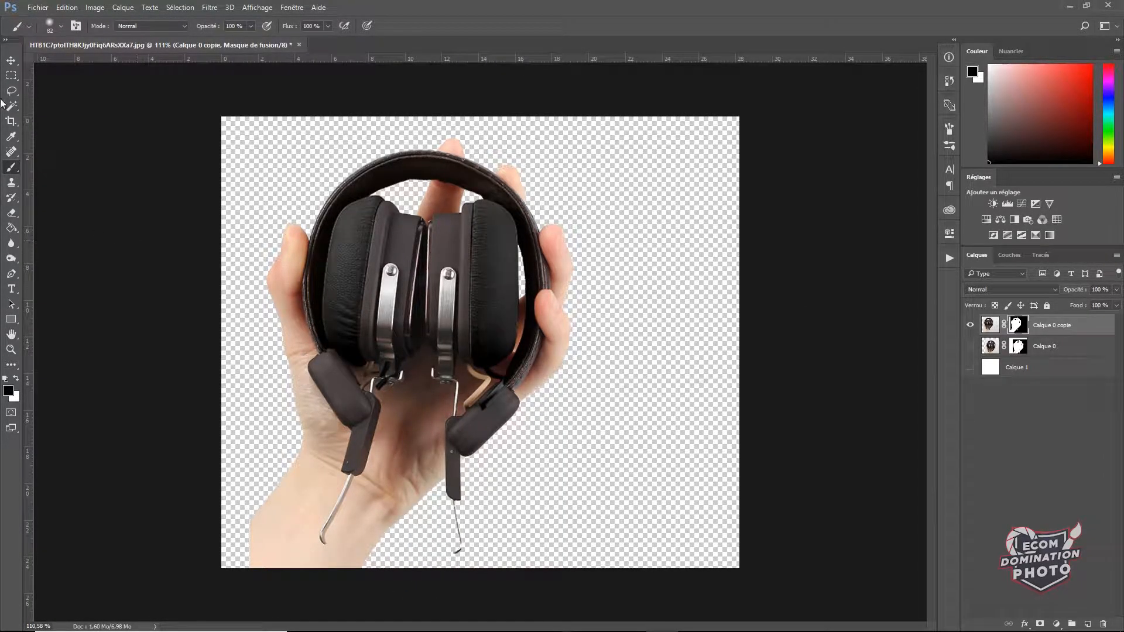
Move the cutout to the middle of the canvas, show the white Calque 1 behind it, and deselect the layers.
click(12, 60)
drag(416, 328, 473, 327)
click(969, 367)
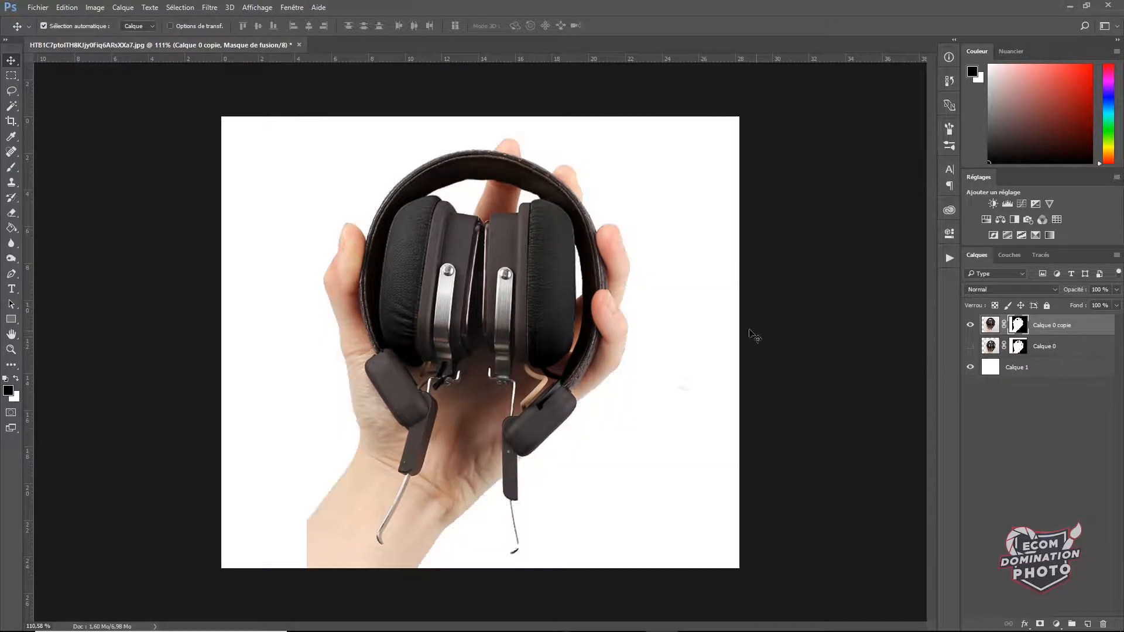
click(822, 252)
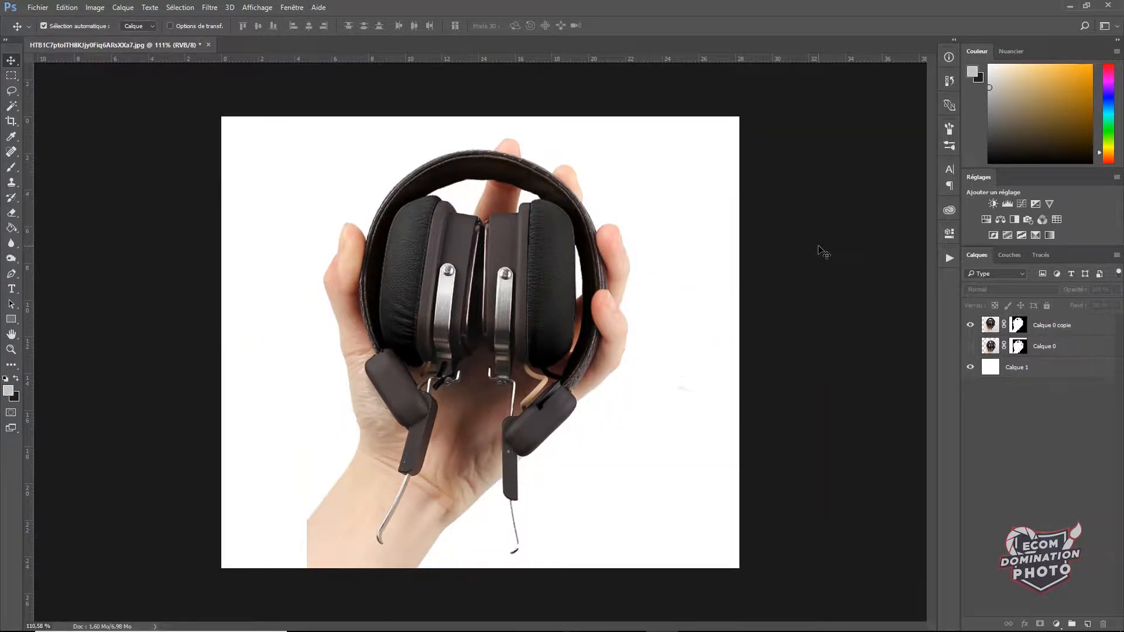